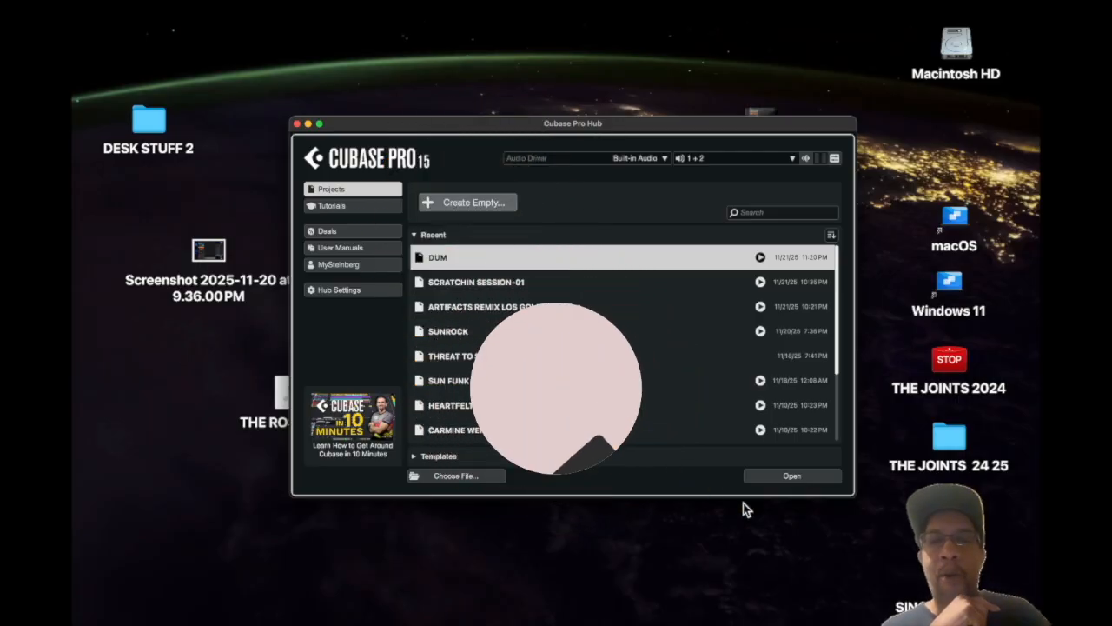
Open the recent project DUM and audition the kick and snare pads of the Drum Machine 01 track
{"action": "left_click", "coordinate": [793, 480]}
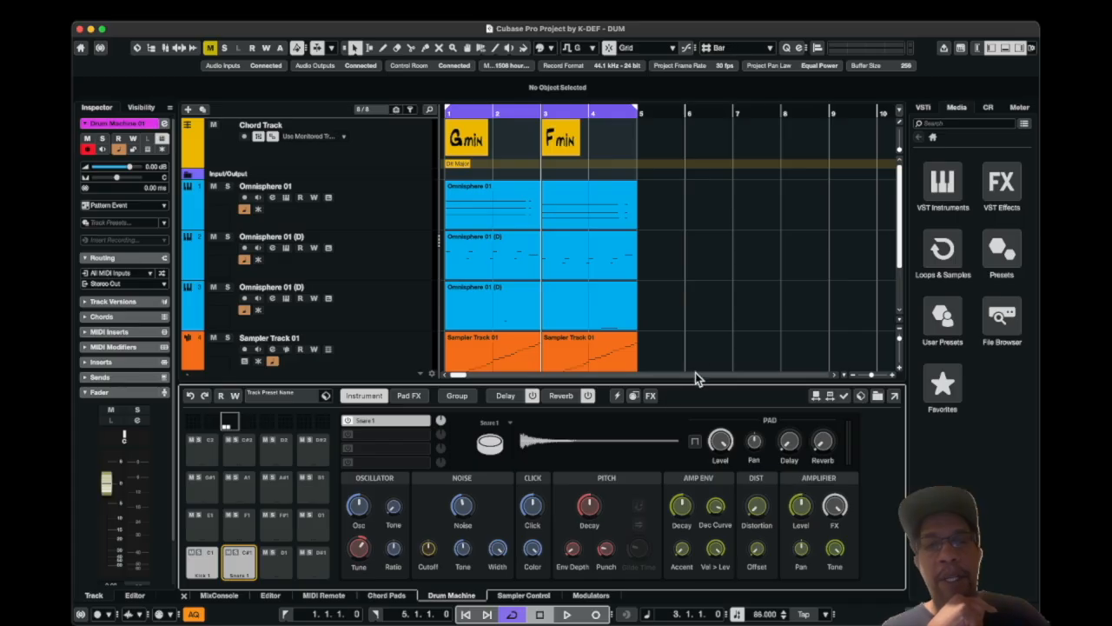
{"action": "scroll", "coordinate": [554, 316], "scroll_direction": "down", "scroll_amount": 3}
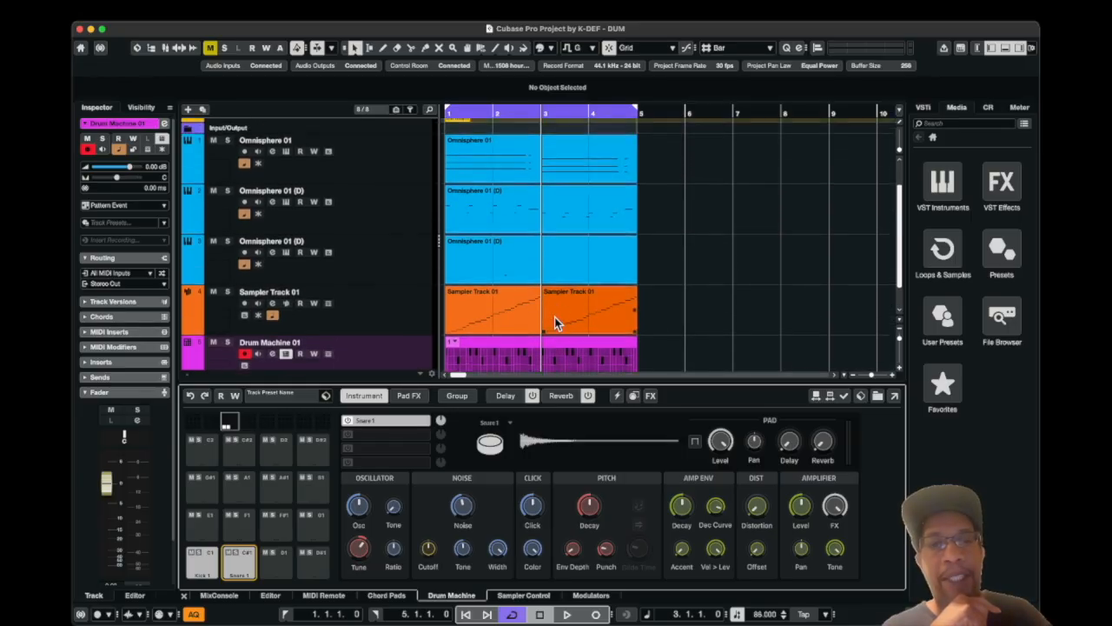
{"action": "scroll", "coordinate": [554, 318], "scroll_direction": "up", "scroll_amount": 2}
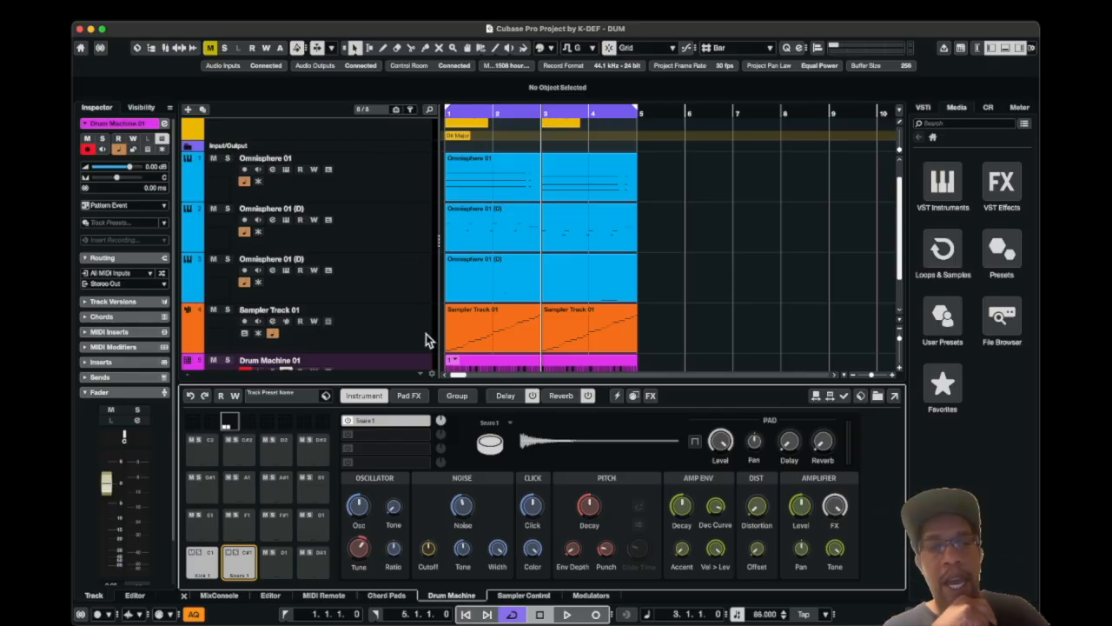
{"action": "scroll", "coordinate": [434, 318], "scroll_direction": "down", "scroll_amount": 2}
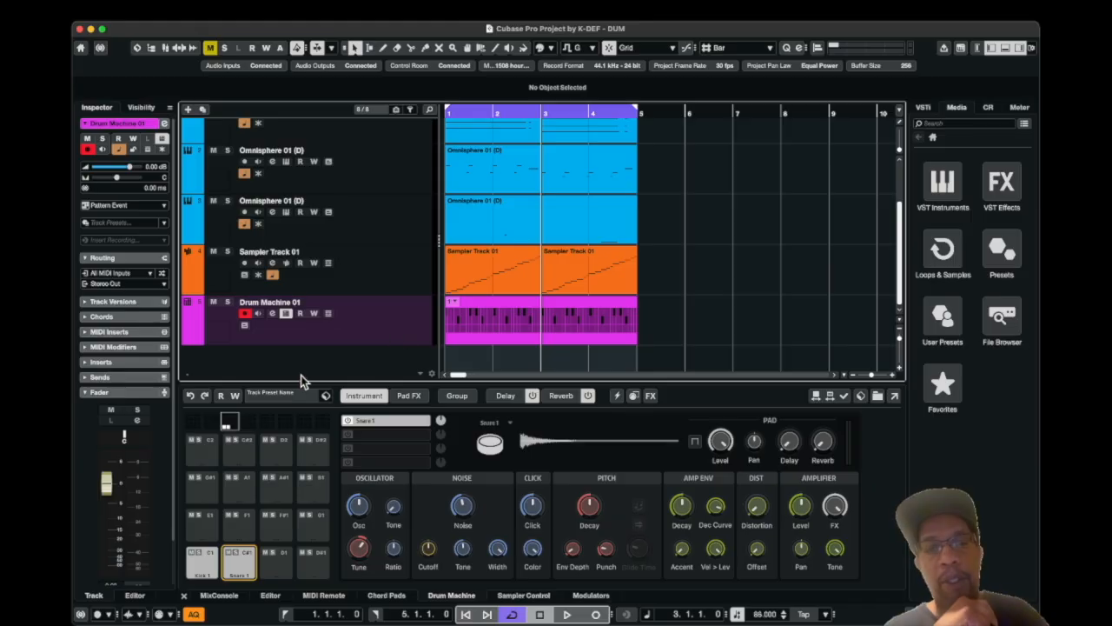
{"action": "left_click", "coordinate": [208, 569]}
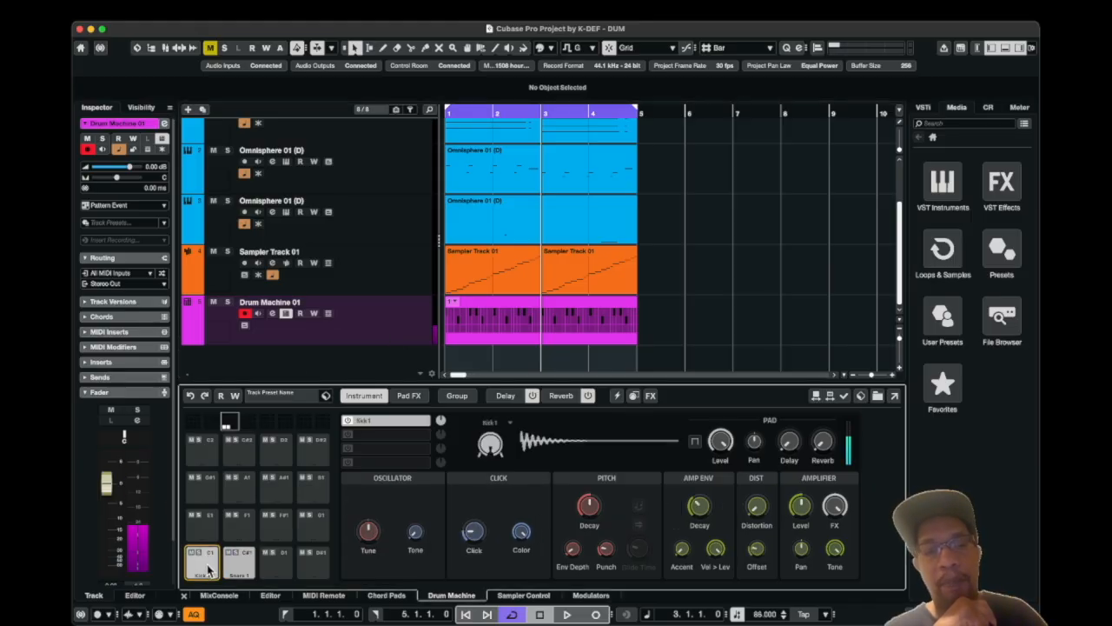
{"action": "left_click", "coordinate": [248, 562]}
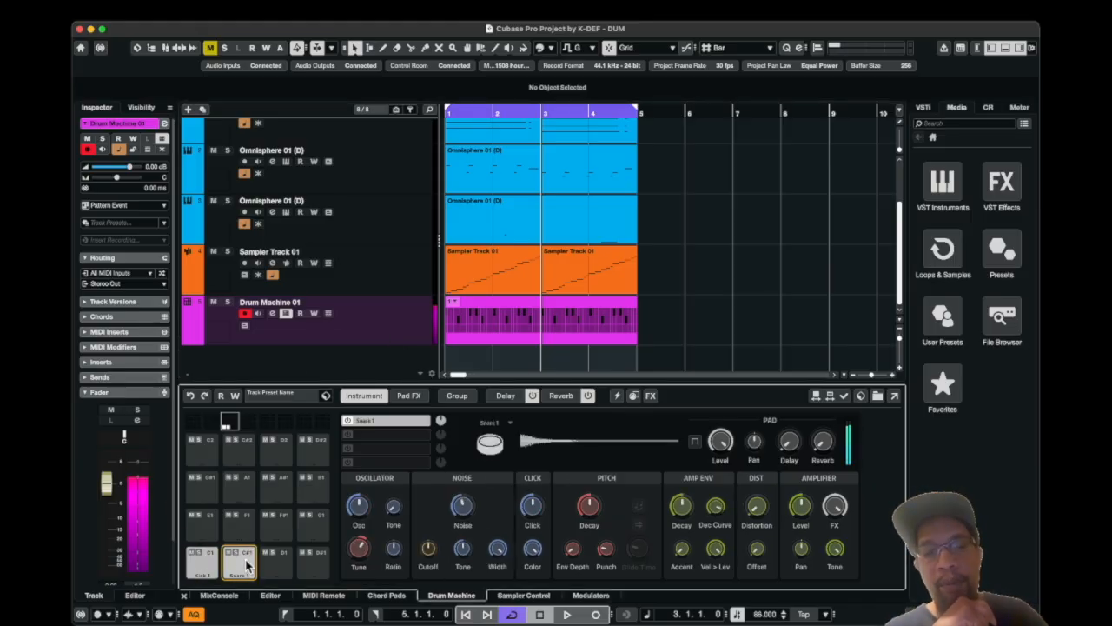
Open the sample of Sampler Track 01 in its sampler editor and audition the opening slices one after another
{"action": "left_click", "coordinate": [372, 271]}
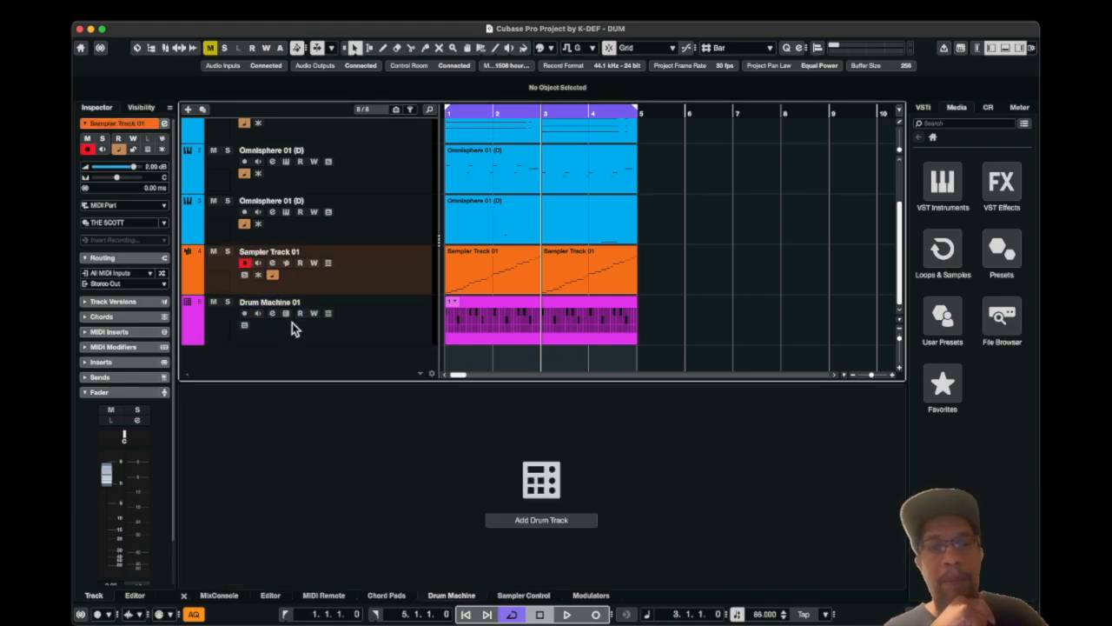
{"action": "left_click", "coordinate": [286, 262]}
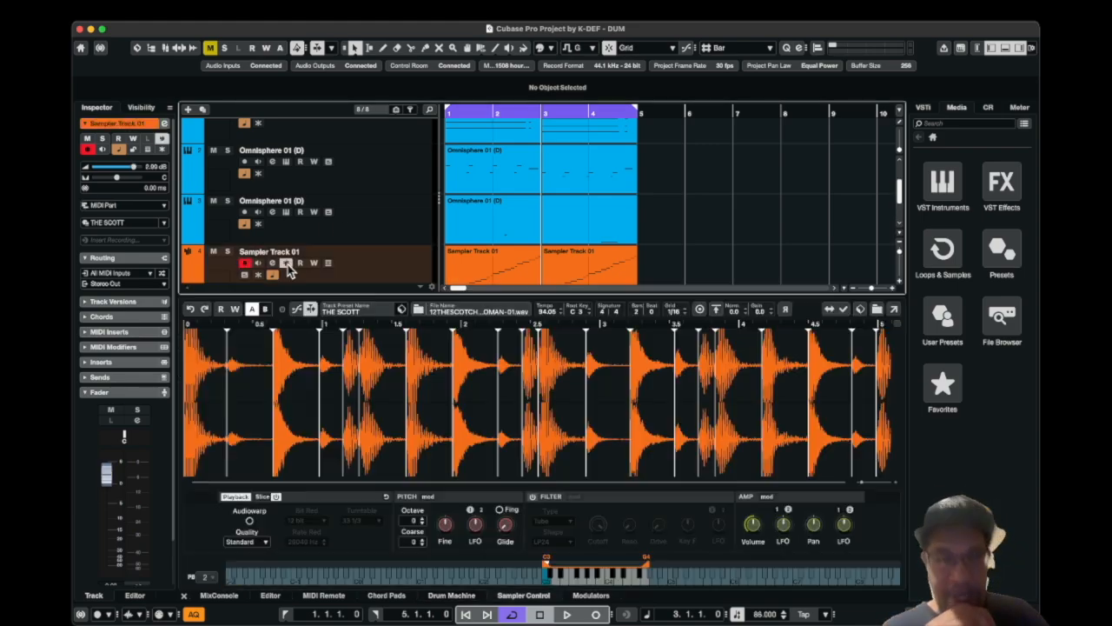
{"action": "left_click", "coordinate": [194, 450]}
{"action": "left_click", "coordinate": [261, 397]}
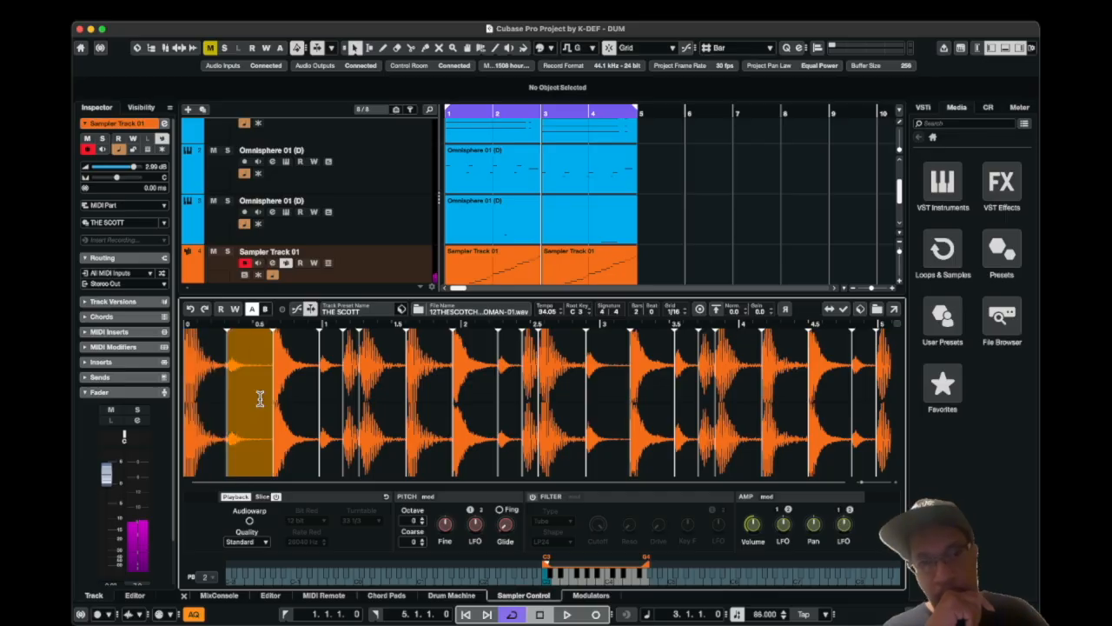
{"action": "left_click", "coordinate": [295, 390]}
{"action": "left_click", "coordinate": [337, 383]}
{"action": "left_click", "coordinate": [352, 378]}
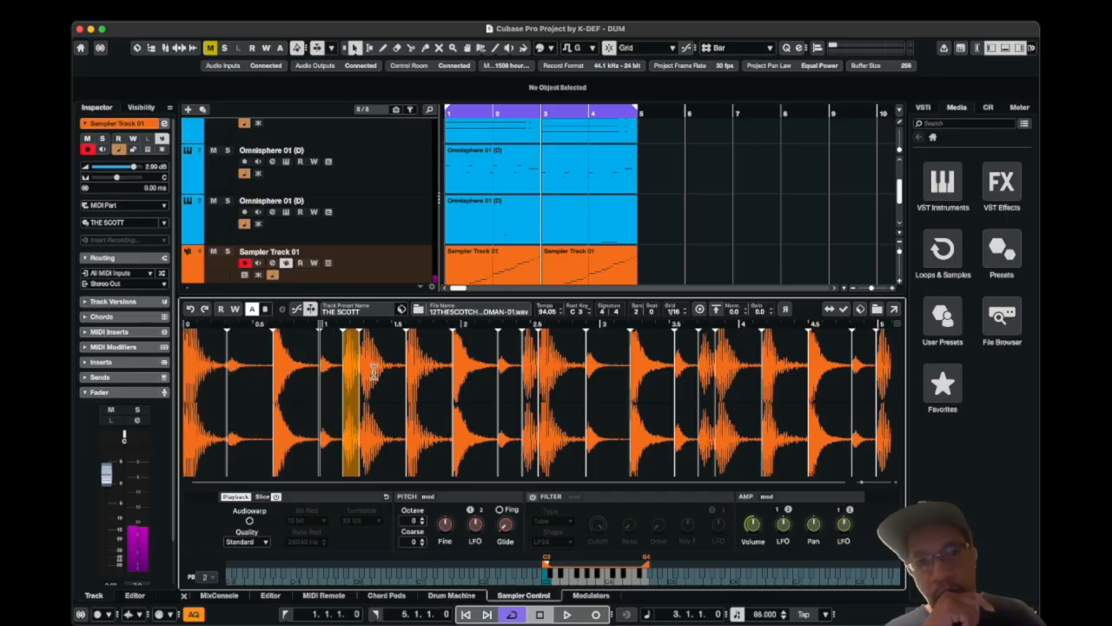
{"action": "left_click", "coordinate": [387, 370]}
{"action": "left_click", "coordinate": [439, 367]}
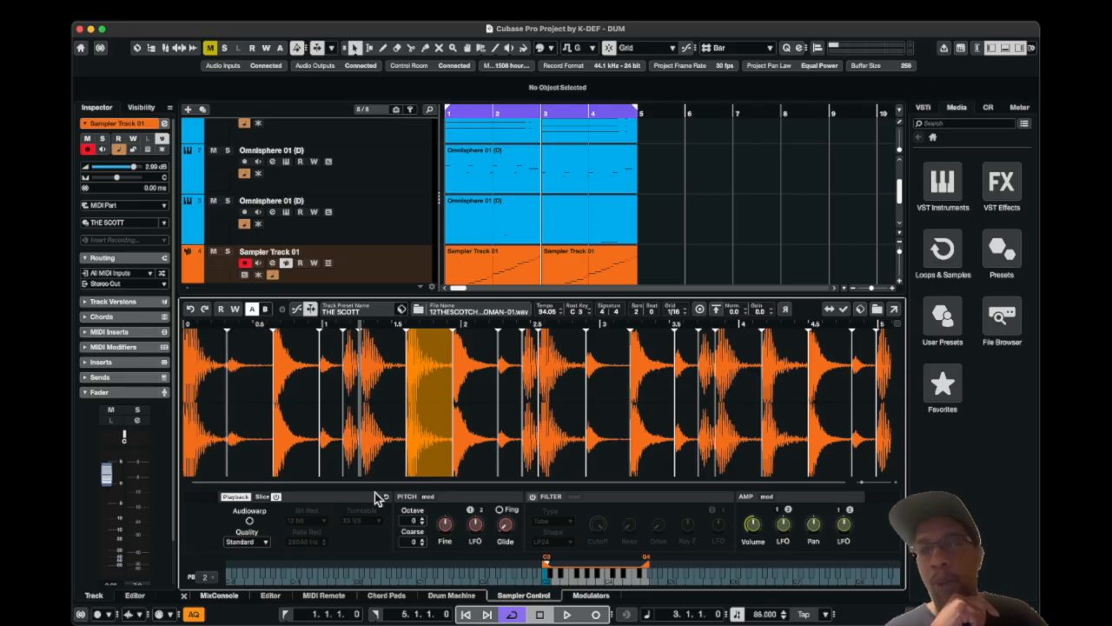
Close the sampler editor area to see all the tracks, and play back the arrangement briefly
{"action": "left_click", "coordinate": [184, 595]}
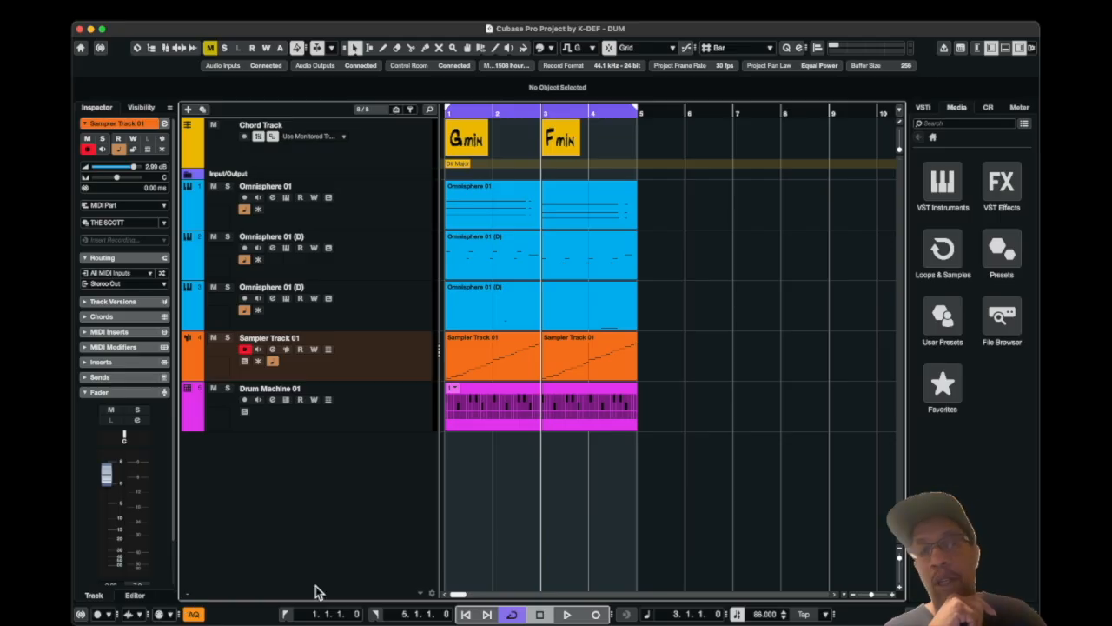
{"action": "key", "text": "space"}
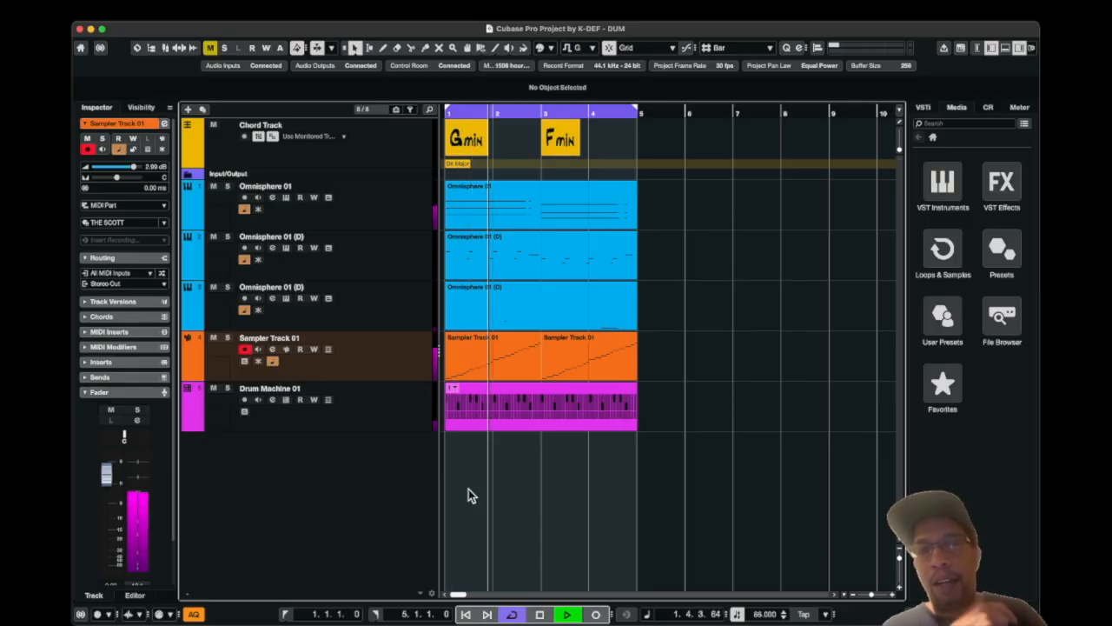
{"action": "key", "text": "space"}
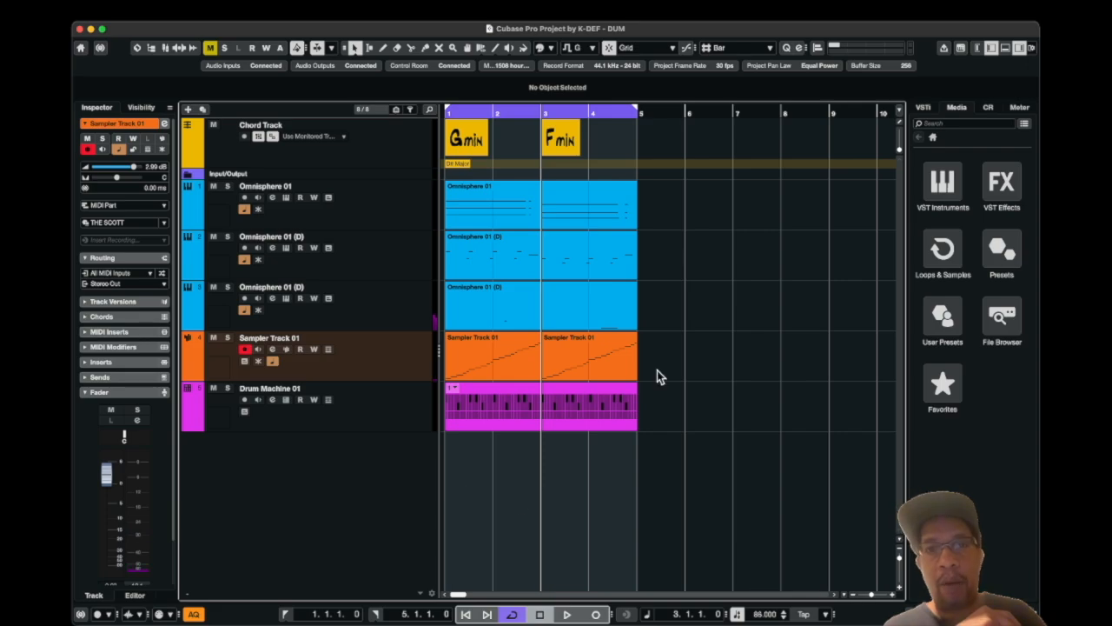
Select the parts on the three Omnisphere tracks and set their root key to D#
{"action": "left_click_drag", "start_coordinate": [669, 310], "coordinate": [468, 190]}
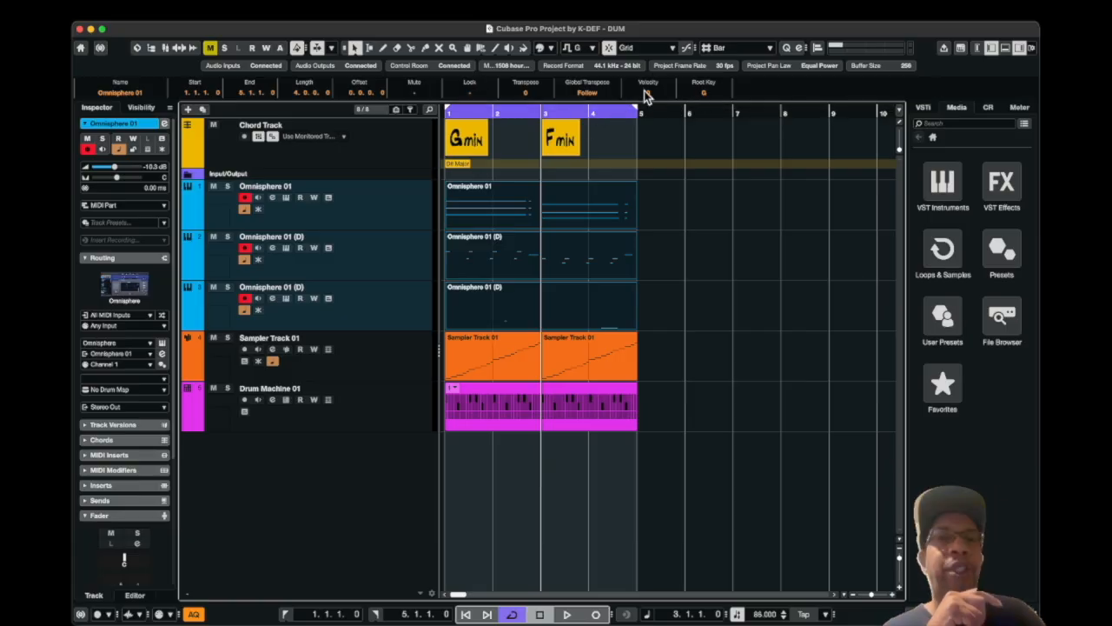
{"action": "left_click", "coordinate": [703, 92]}
{"action": "scroll", "coordinate": [703, 96], "scroll_direction": "up", "scroll_amount": 3}
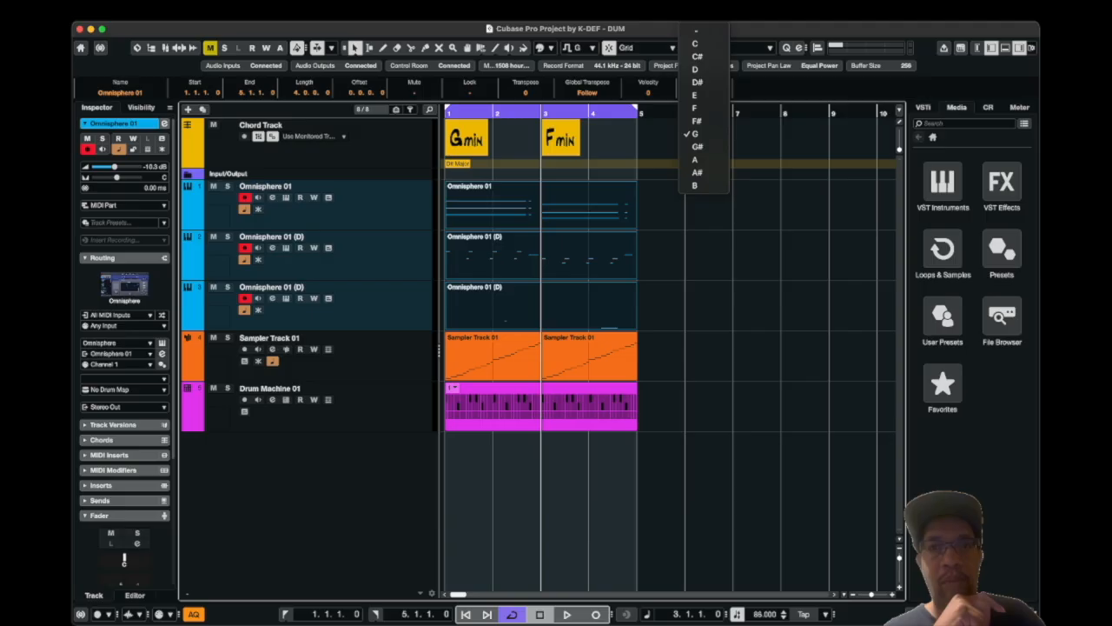
{"action": "left_click", "coordinate": [703, 84]}
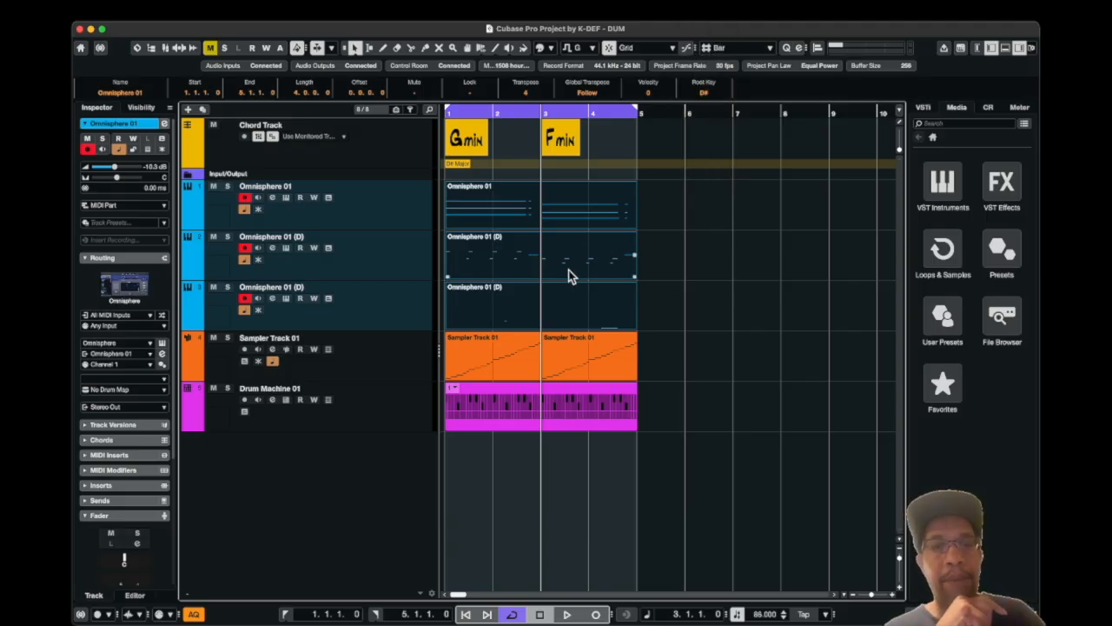
Set the project root key to D#, deselect the parts, and play back the arrangement from bar 1
{"action": "left_click", "coordinate": [591, 51]}
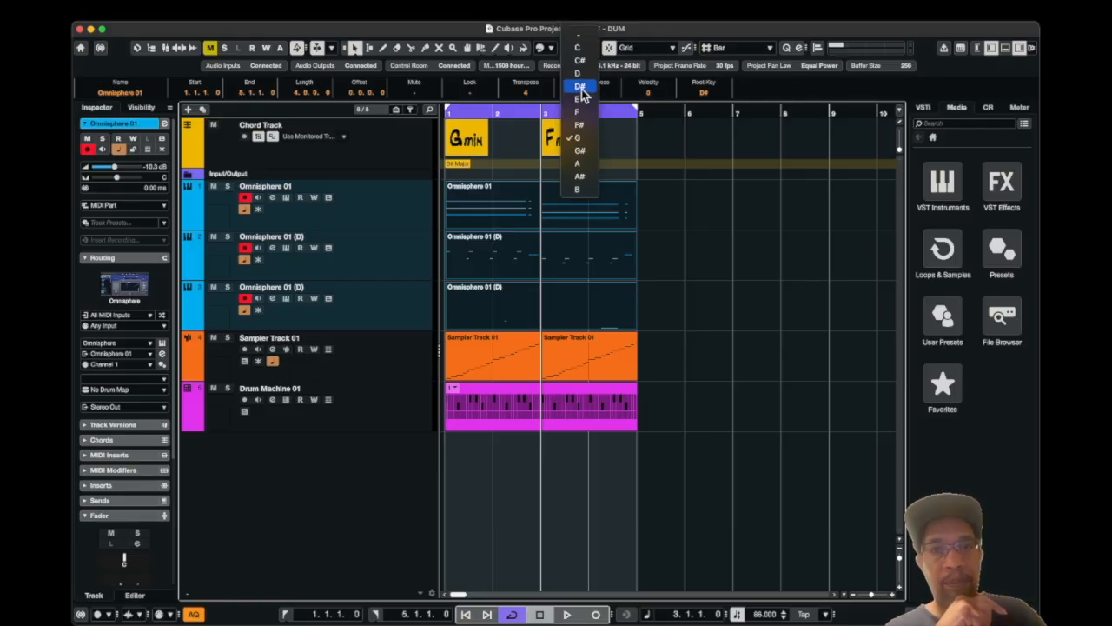
{"action": "left_click", "coordinate": [583, 92]}
{"action": "left_click", "coordinate": [582, 473]}
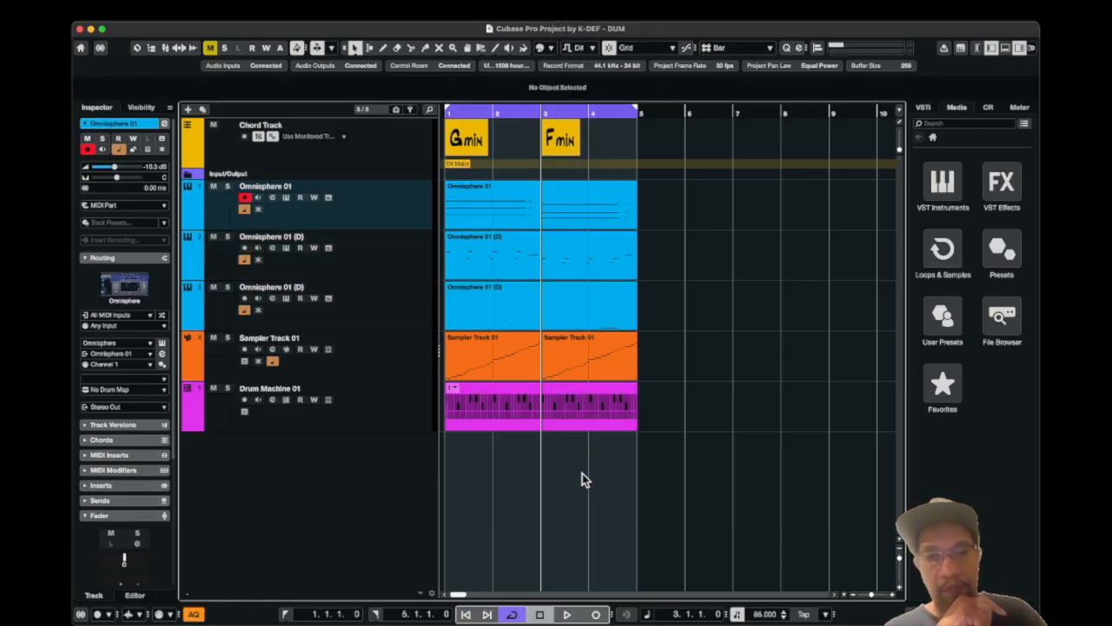
{"action": "left_click", "coordinate": [452, 111]}
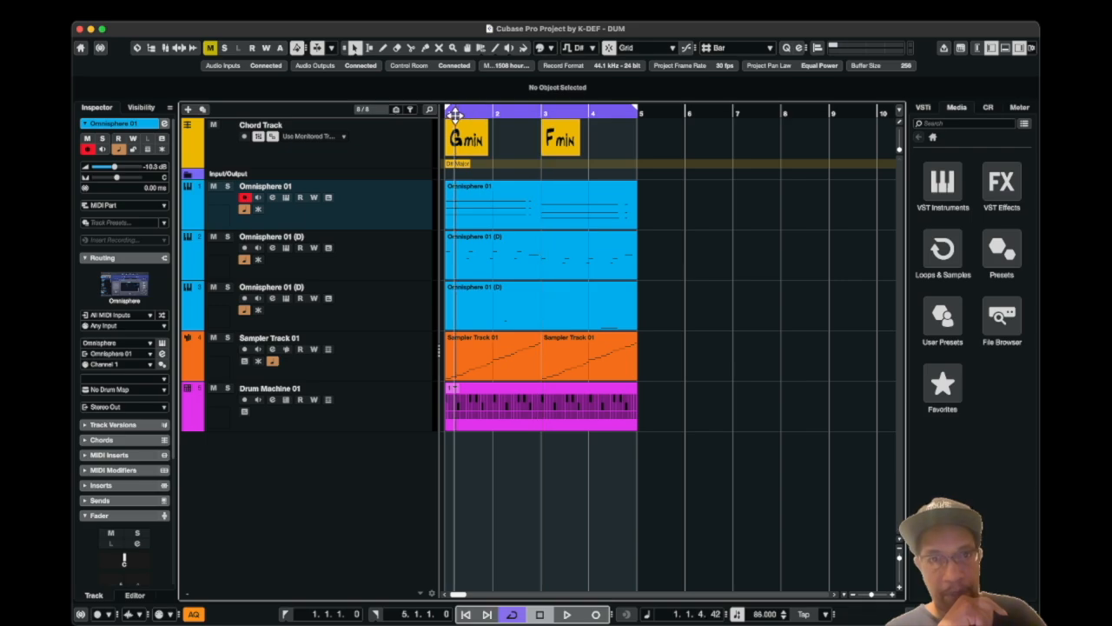
{"action": "key", "text": "space"}
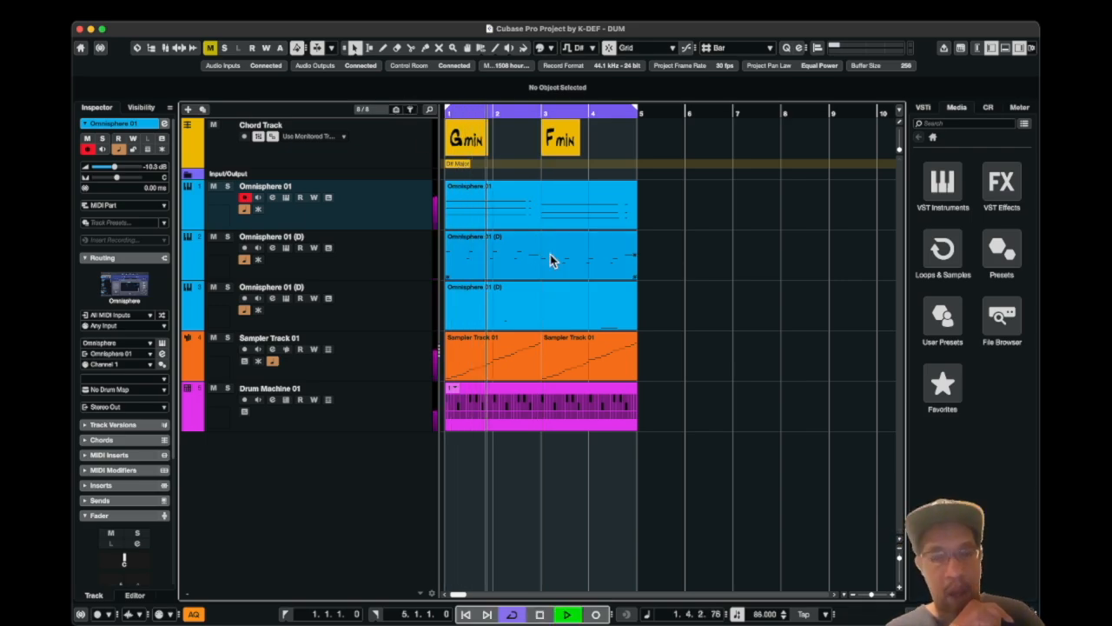
{"action": "key", "text": "space"}
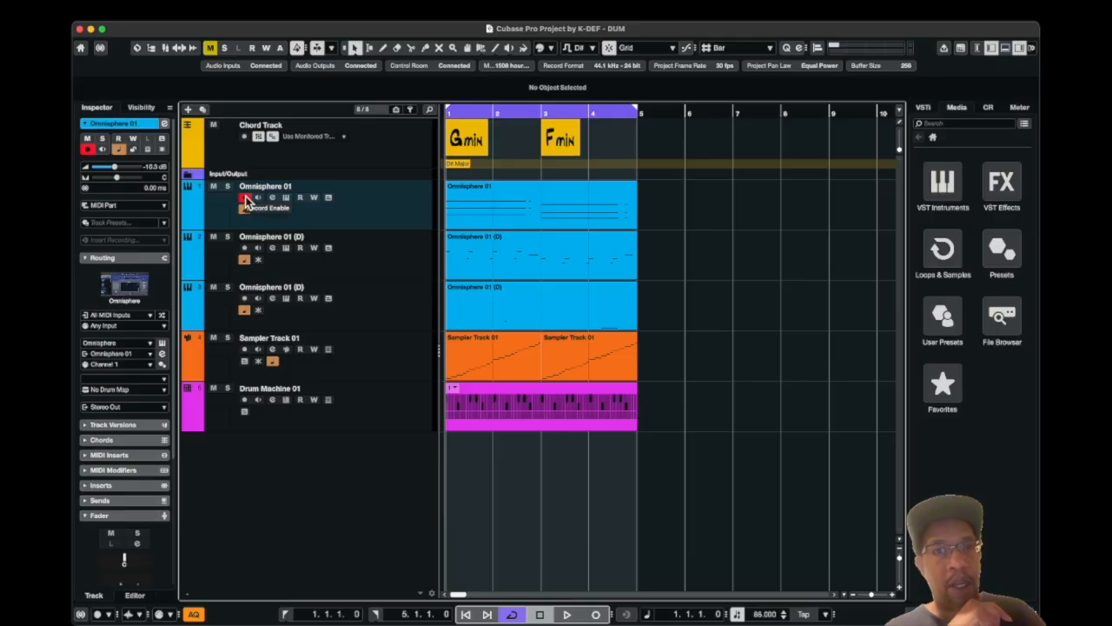
Select the Chord Track, examine its choices for monitored tracks, and listen to the arrangement again
{"action": "left_click", "coordinate": [361, 157]}
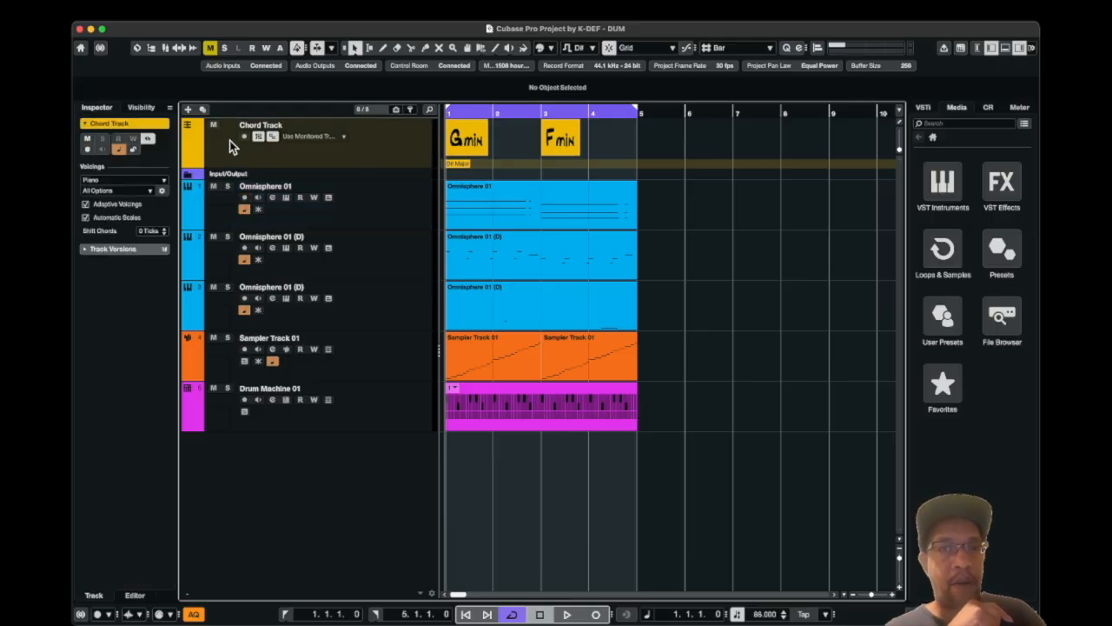
{"action": "left_click", "coordinate": [245, 138]}
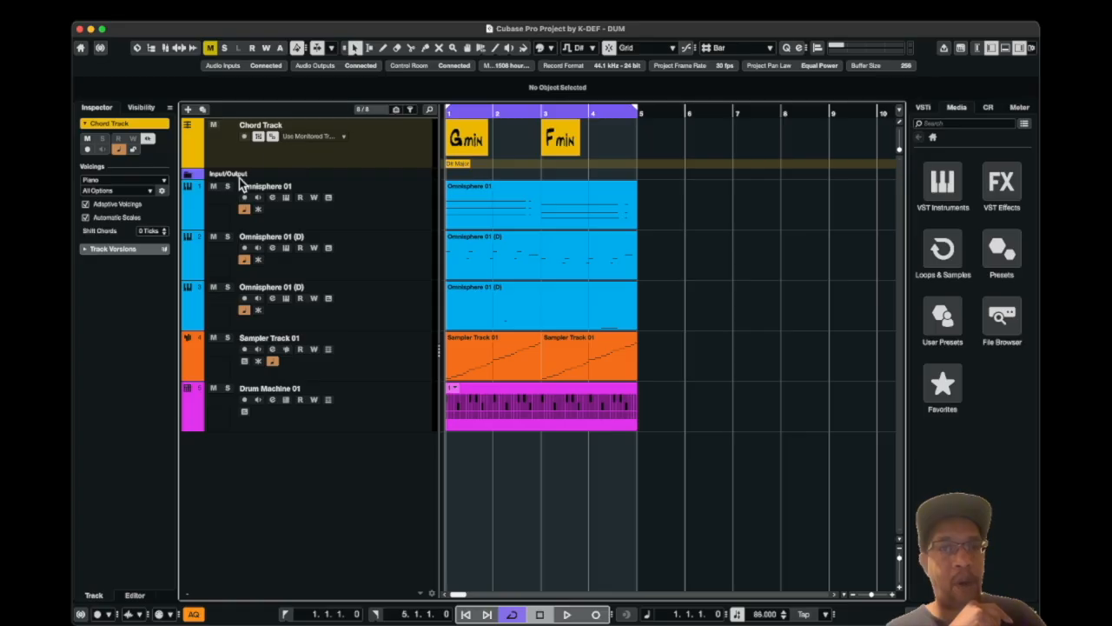
{"action": "left_click", "coordinate": [299, 136]}
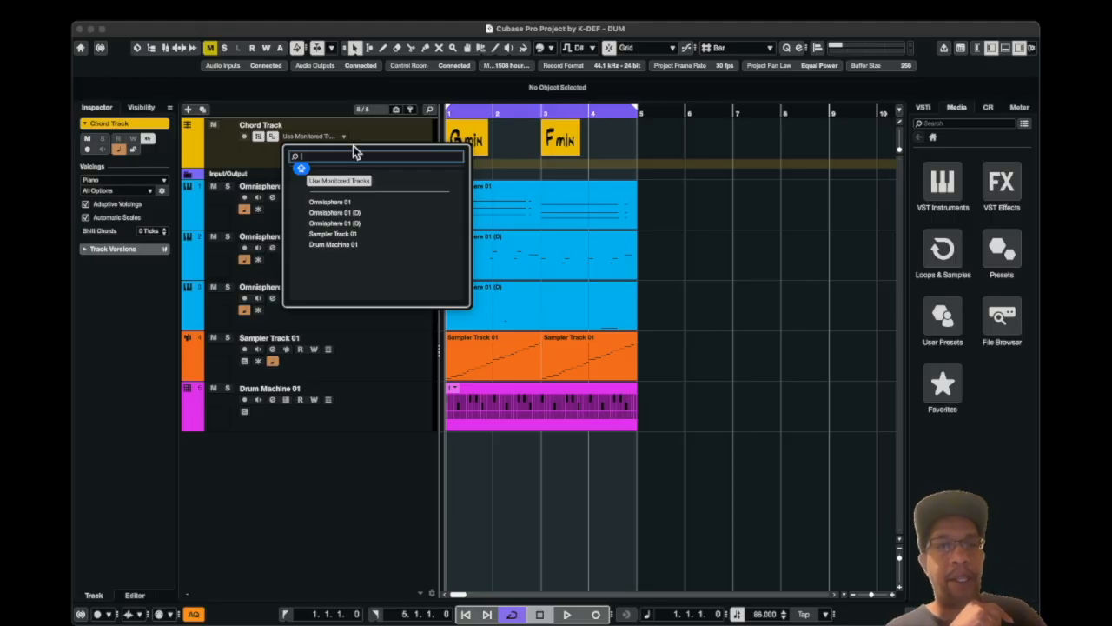
{"action": "left_click", "coordinate": [211, 155]}
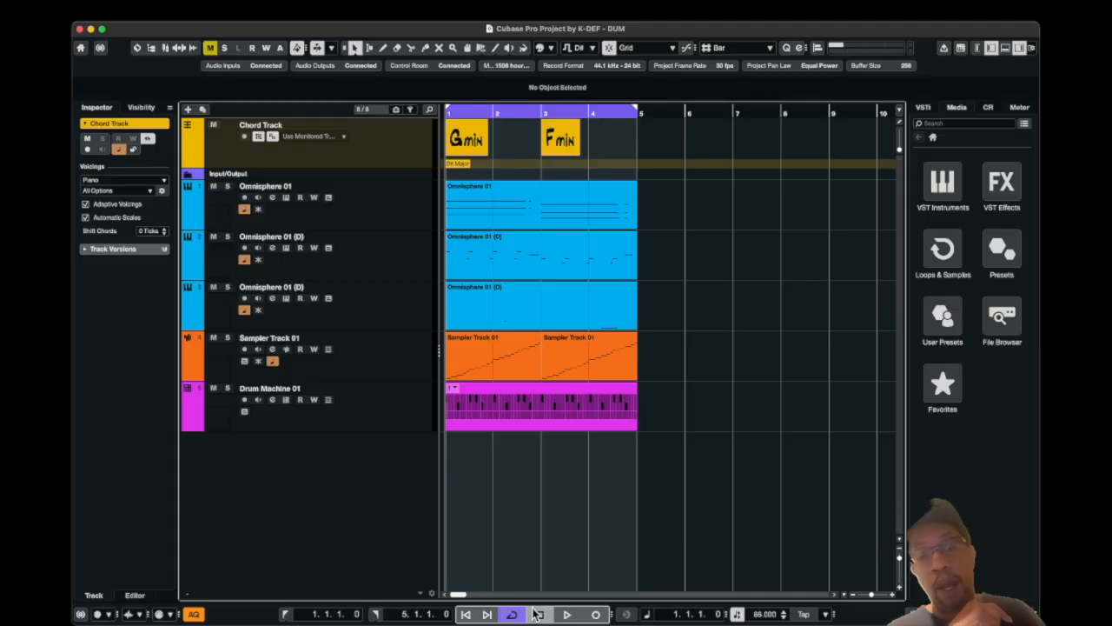
{"action": "left_click", "coordinate": [565, 614]}
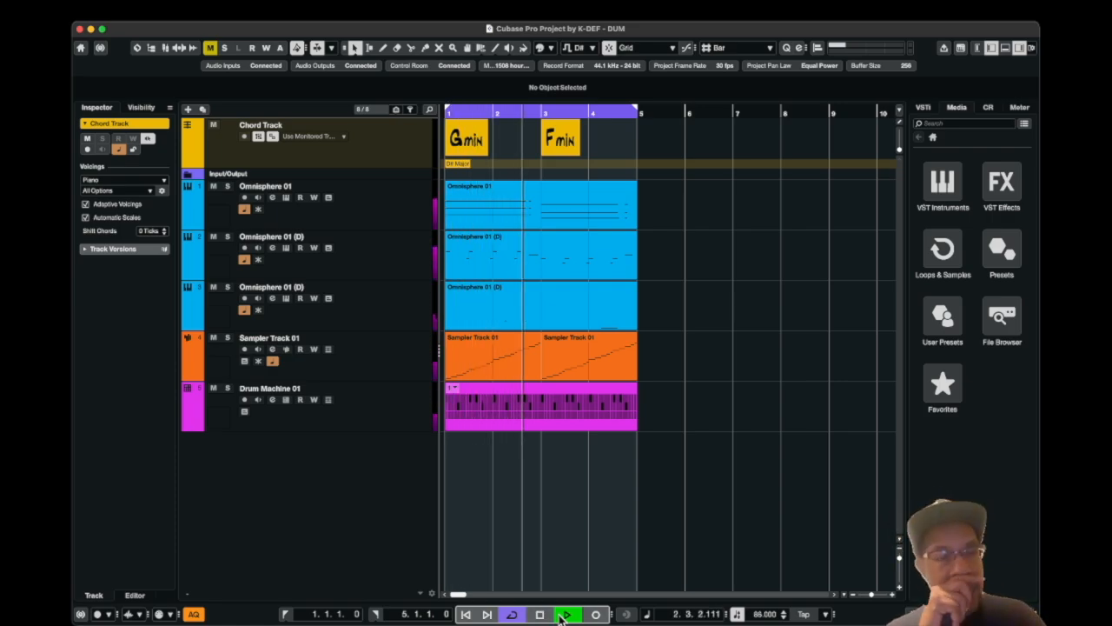
{"action": "left_click", "coordinate": [561, 615]}
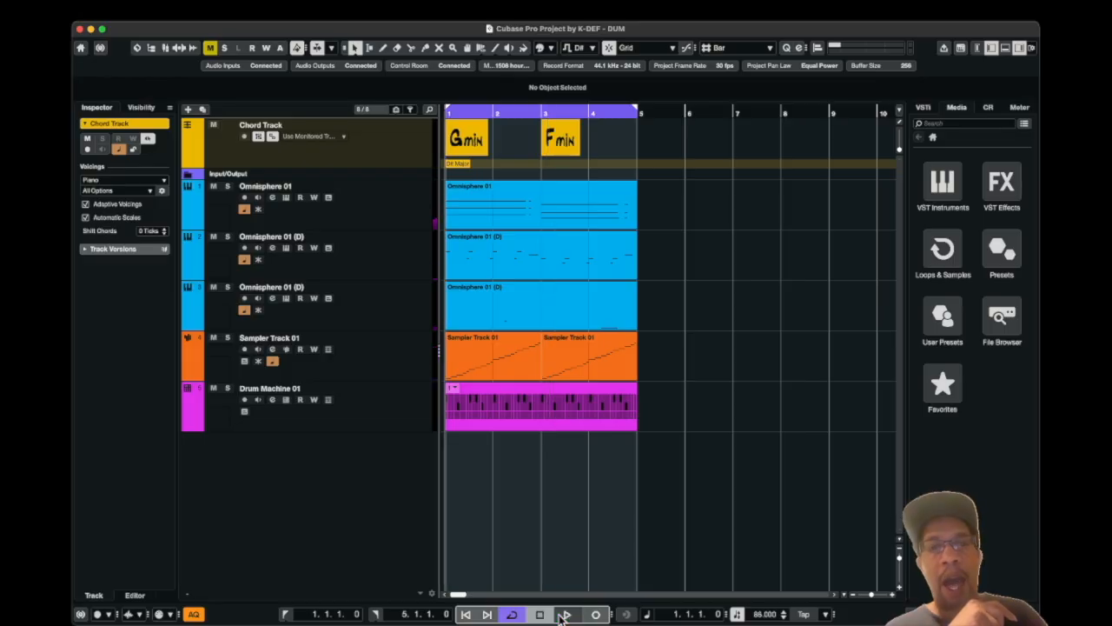
Set the project root key to A and play back the arrangement to hear the transposition
{"action": "left_click", "coordinate": [592, 49]}
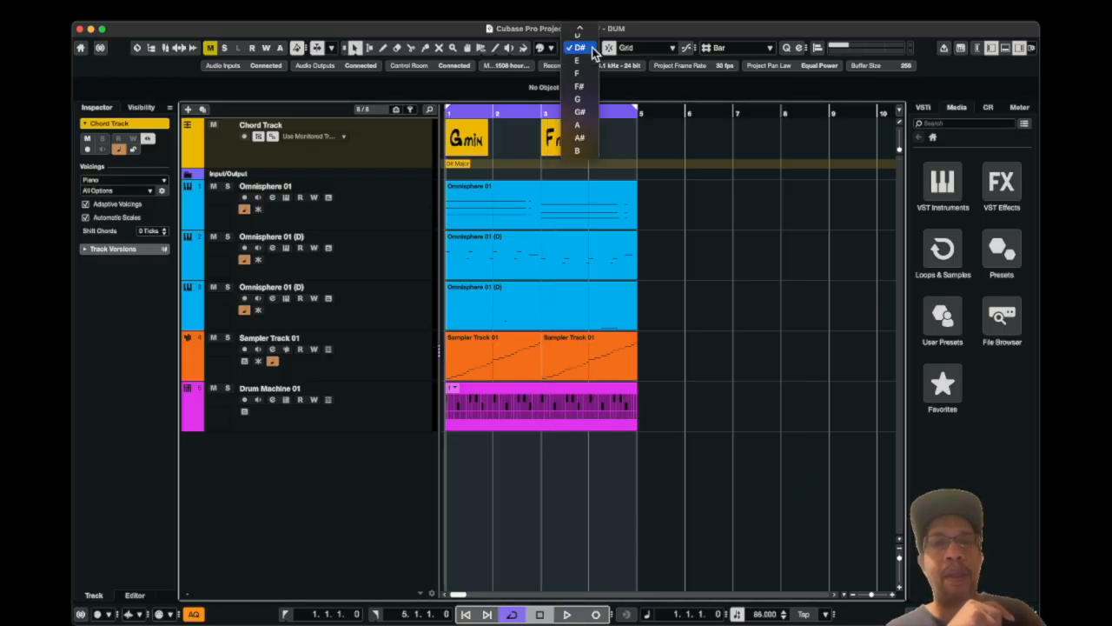
{"action": "left_click", "coordinate": [580, 129]}
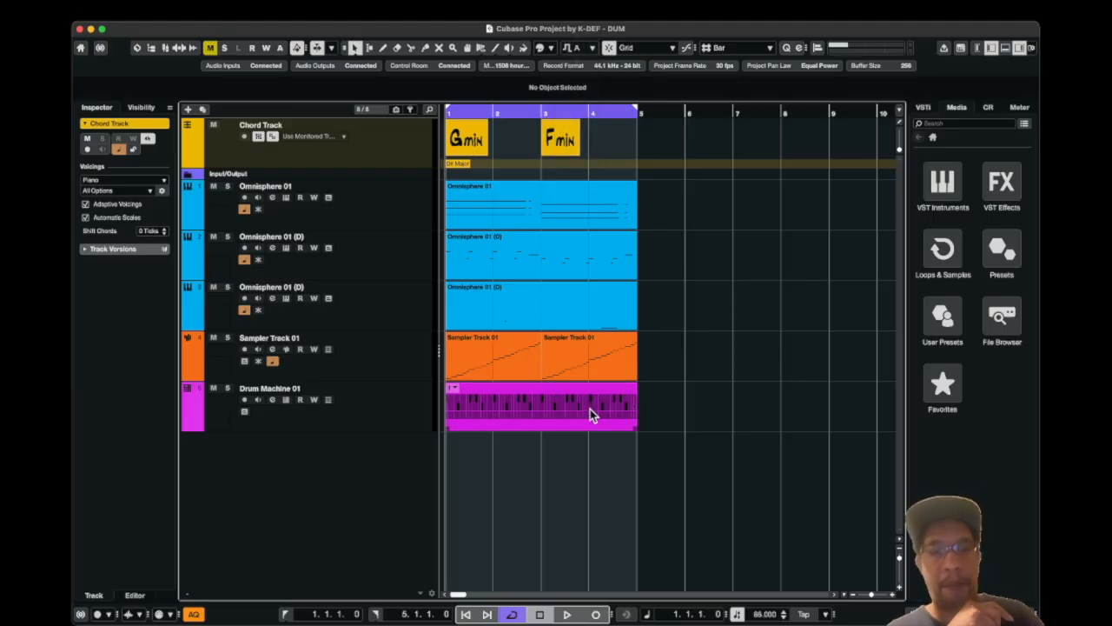
{"action": "key", "text": "space"}
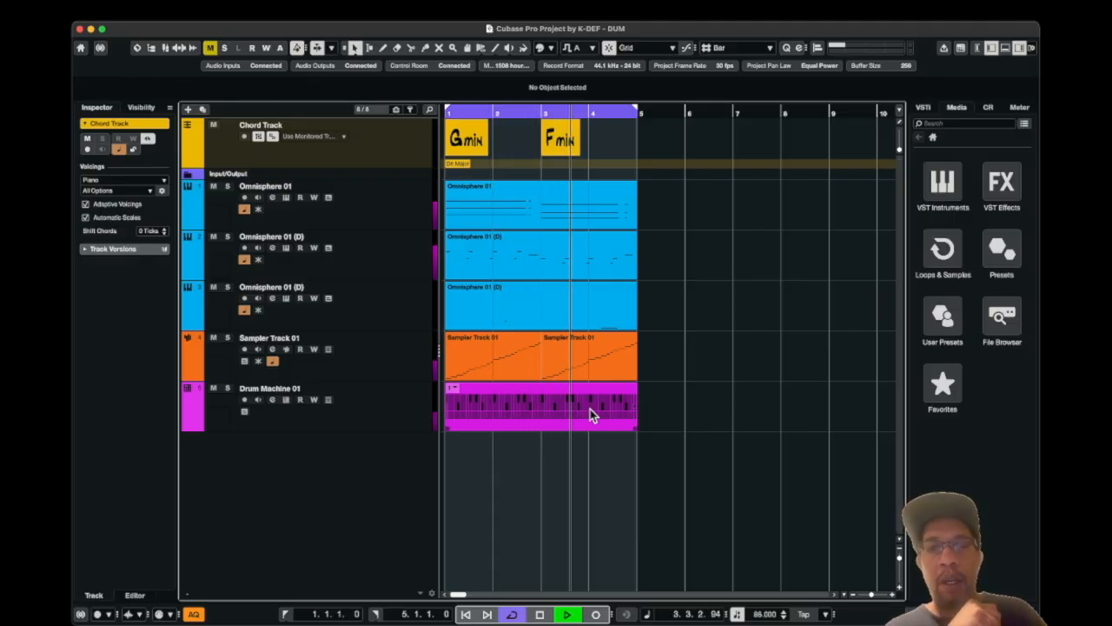
{"action": "key", "text": "space"}
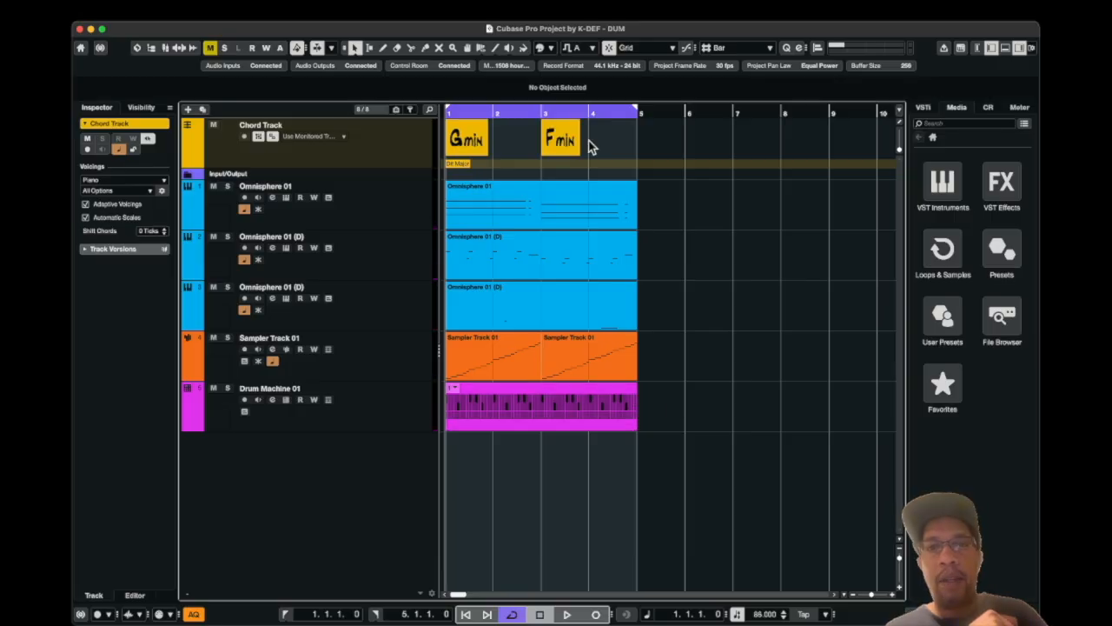
Set the project root key to F# and play back the arrangement to hear the transposition
{"action": "left_click", "coordinate": [581, 48]}
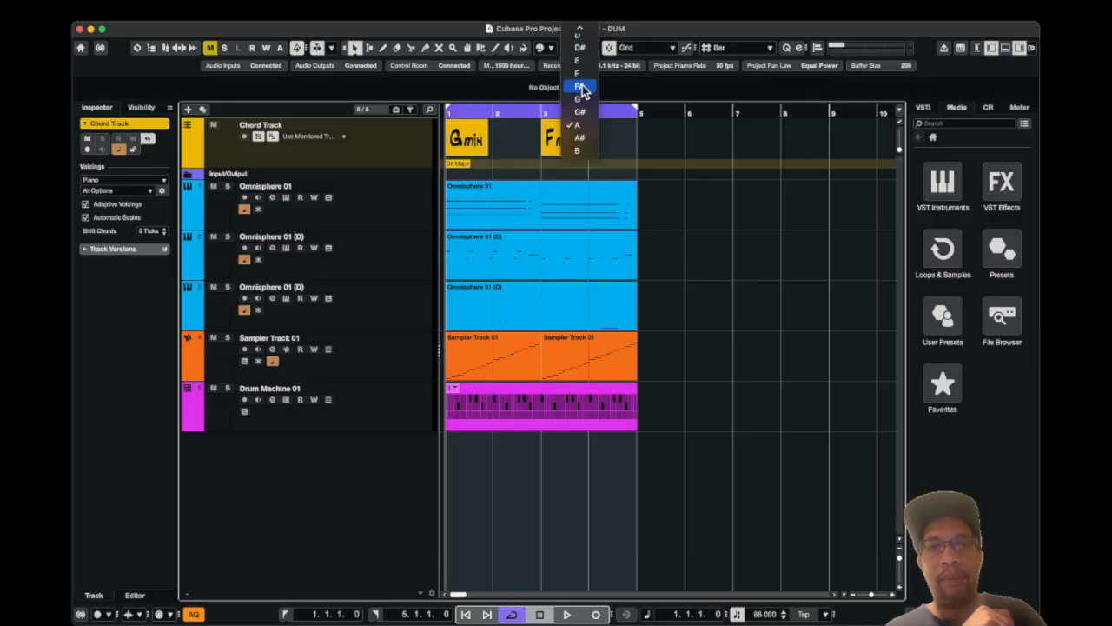
{"action": "left_click", "coordinate": [580, 88]}
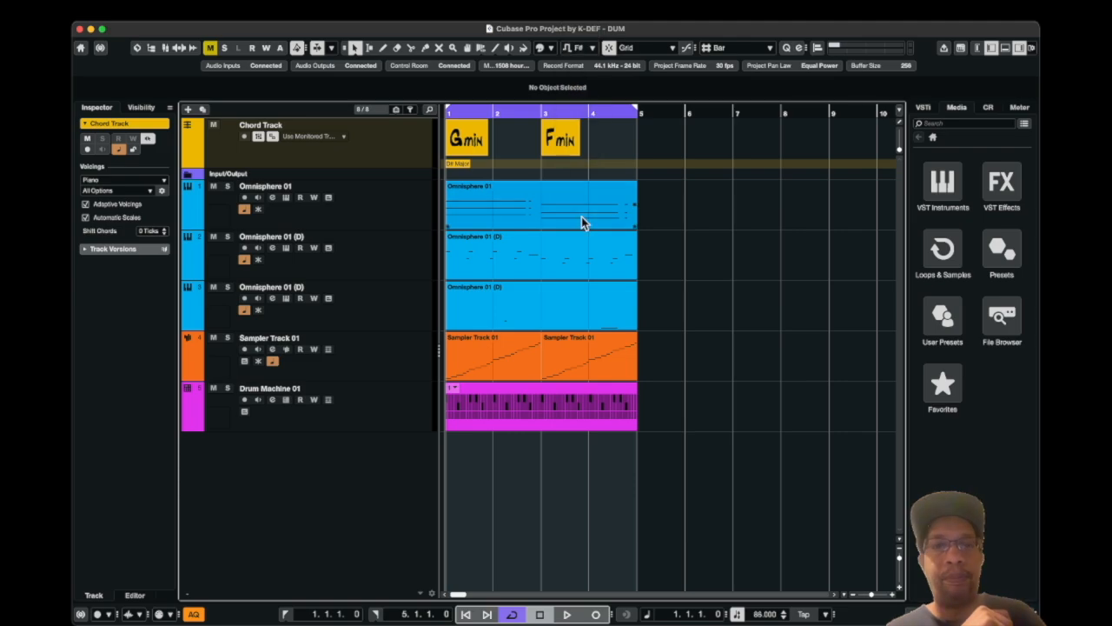
{"action": "key", "text": "space"}
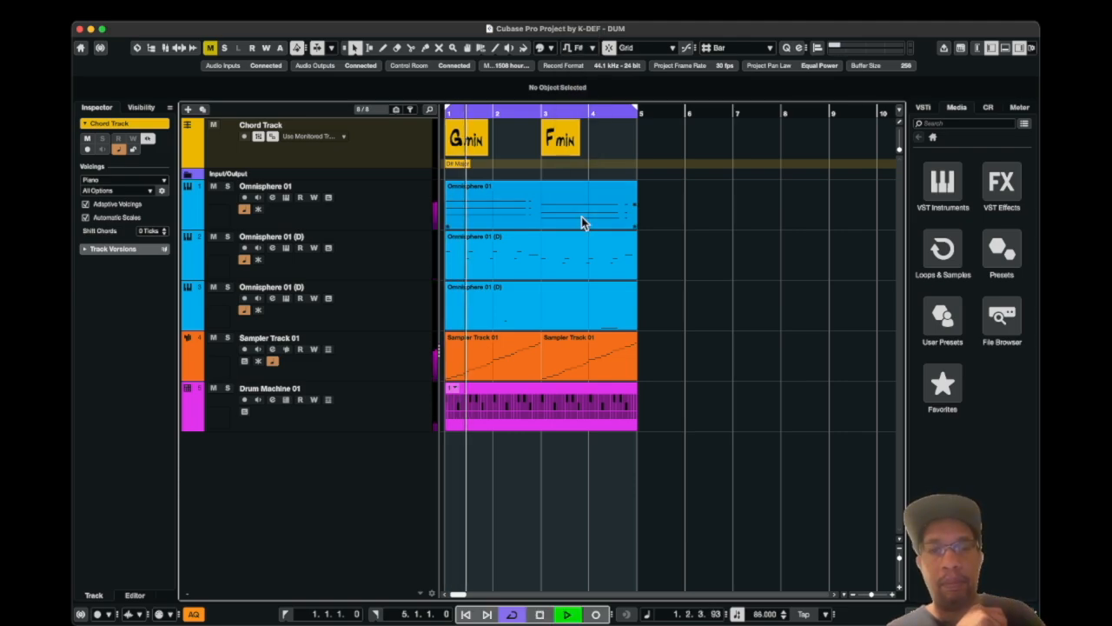
{"action": "left_click", "coordinate": [581, 222]}
{"action": "left_click", "coordinate": [695, 213]}
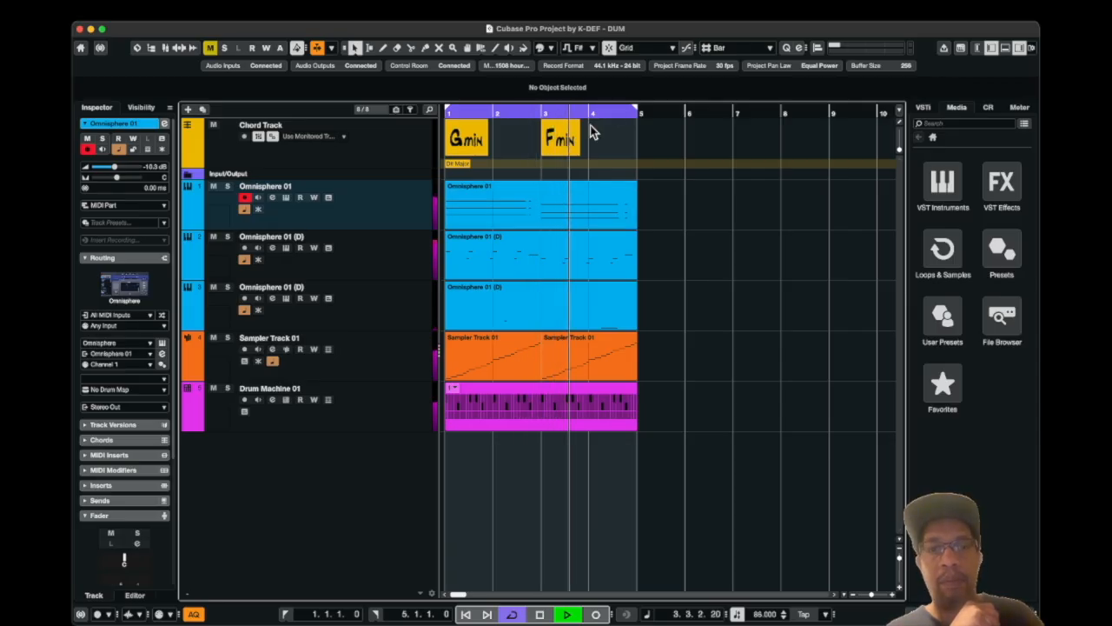
{"action": "key", "text": "space"}
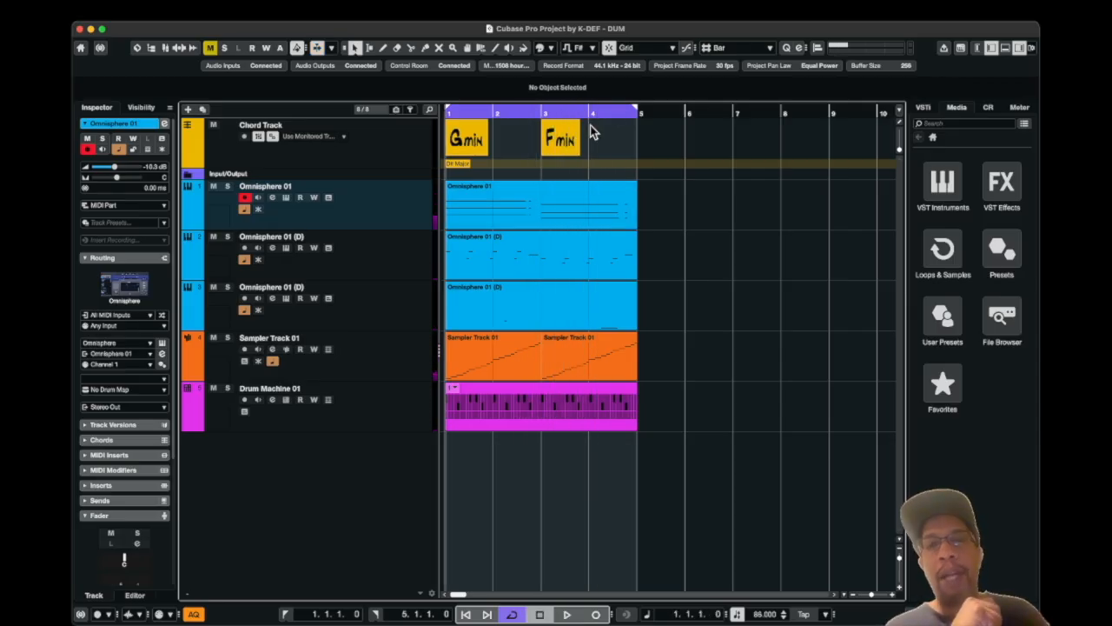
{"action": "left_click", "coordinate": [537, 211]}
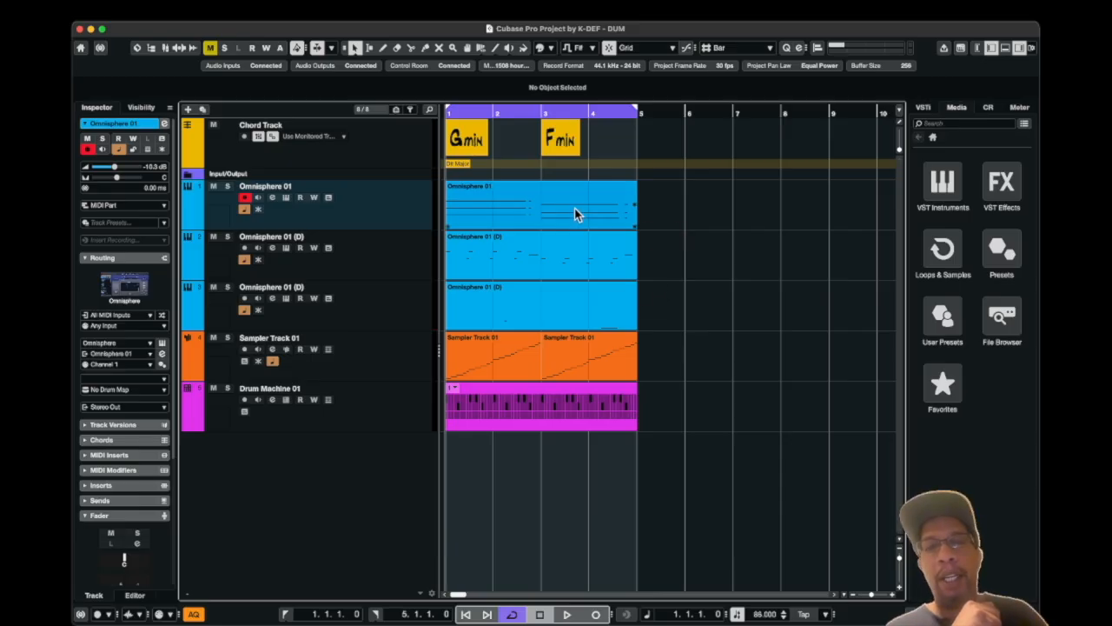
{"action": "left_click", "coordinate": [509, 210]}
{"action": "right_click", "coordinate": [512, 210]}
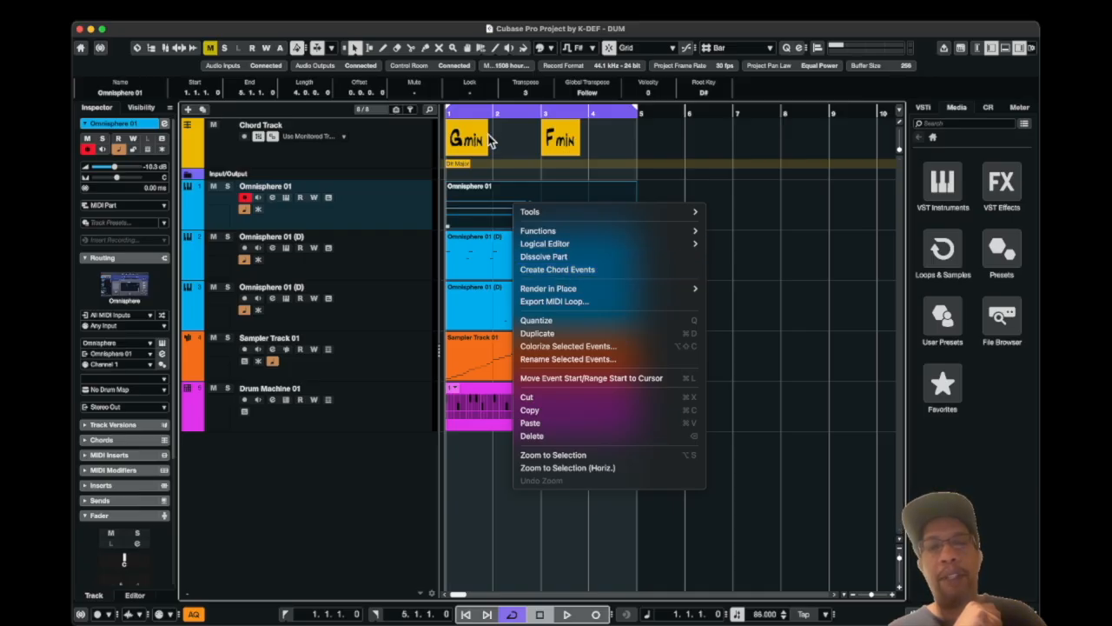
{"action": "left_click", "coordinate": [783, 275]}
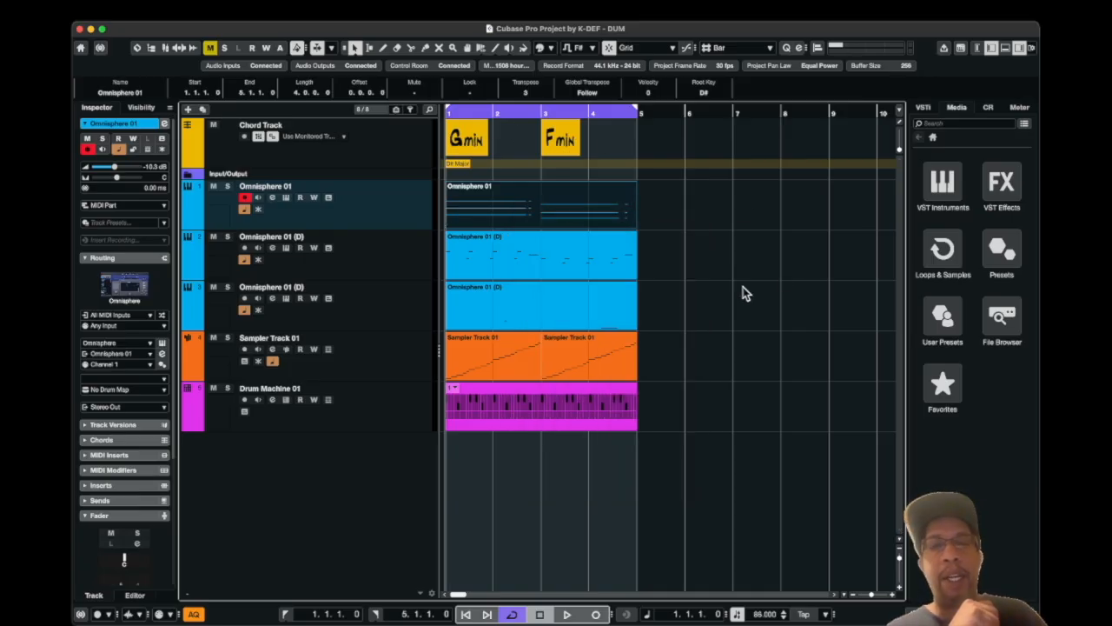
{"action": "left_click", "coordinate": [713, 328]}
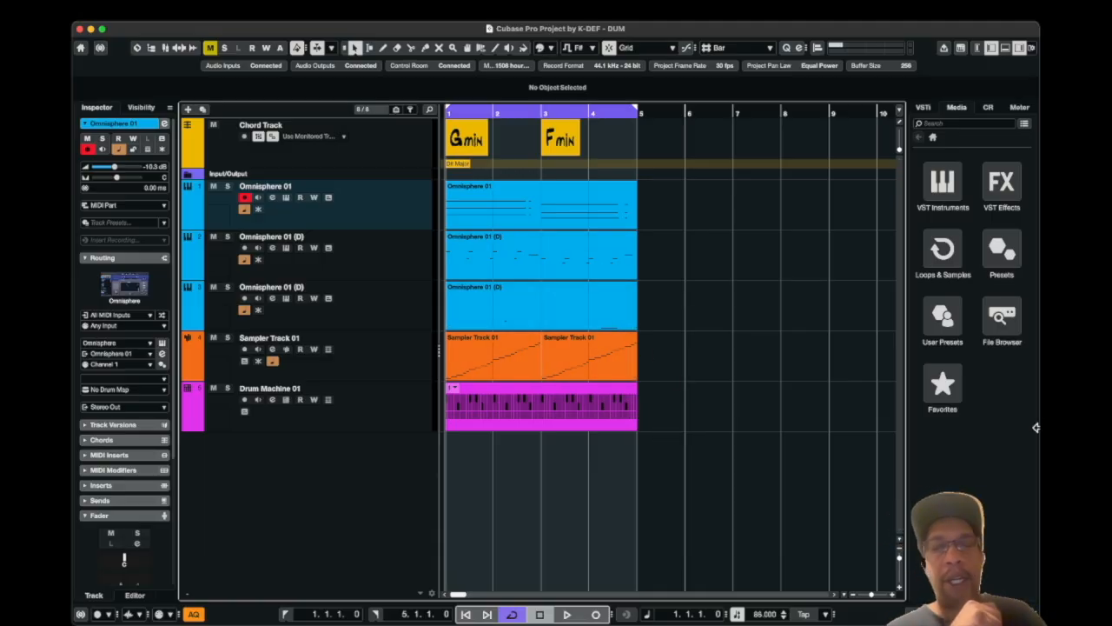
Open the Blockbuster set in Loops & Samples and audition the Cinema C major synth loops numbered 42 to 73
{"action": "left_click", "coordinate": [941, 252]}
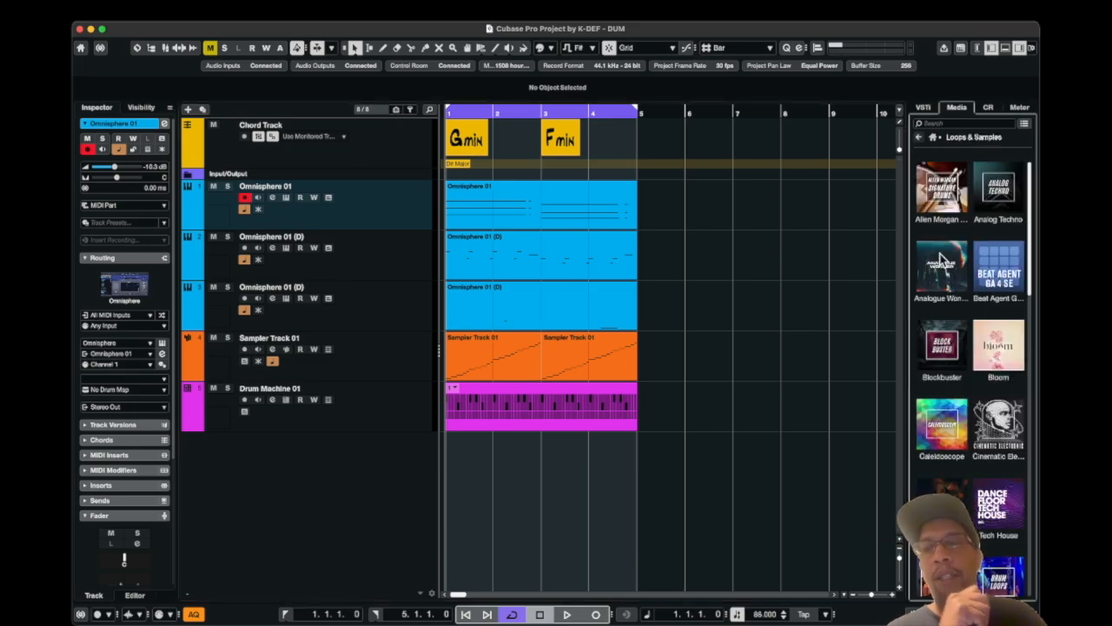
{"action": "left_click", "coordinate": [940, 351]}
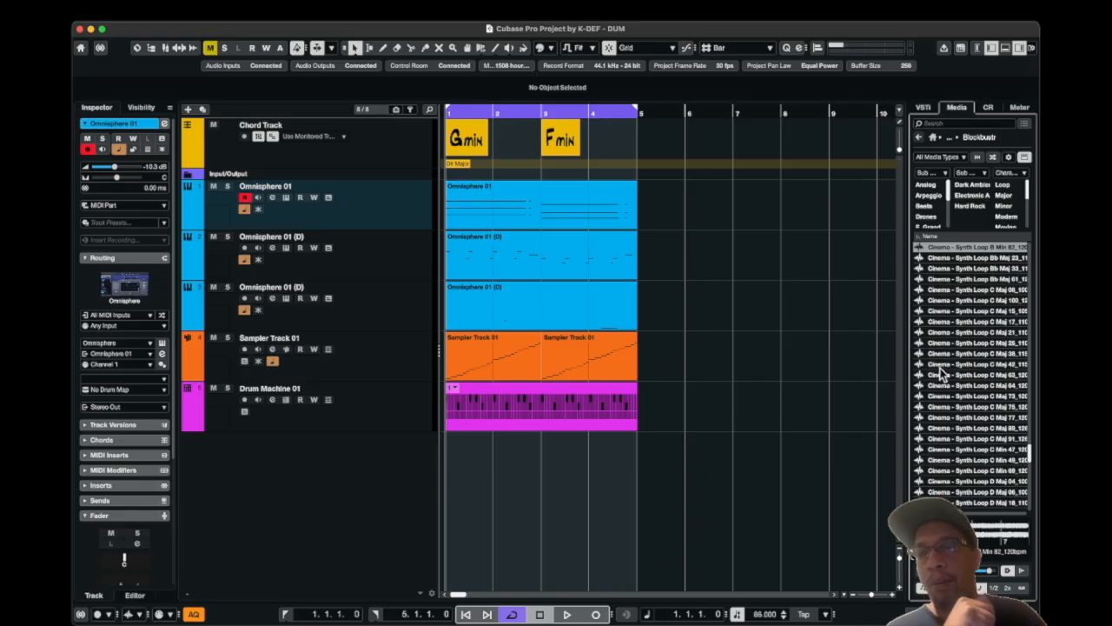
{"action": "left_click", "coordinate": [950, 365]}
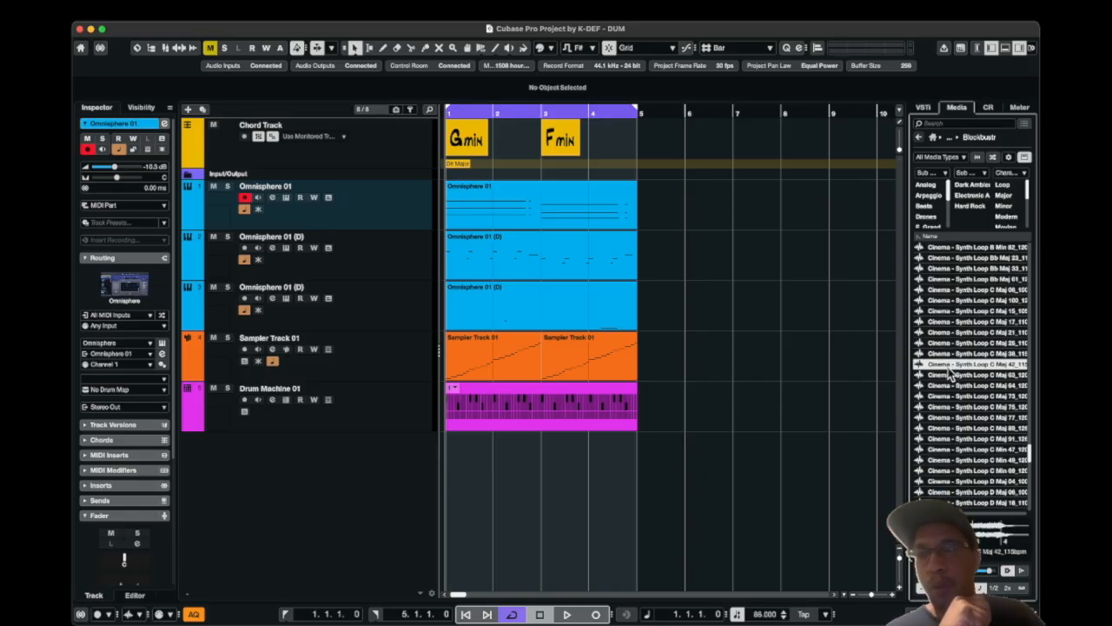
{"action": "left_click", "coordinate": [946, 377]}
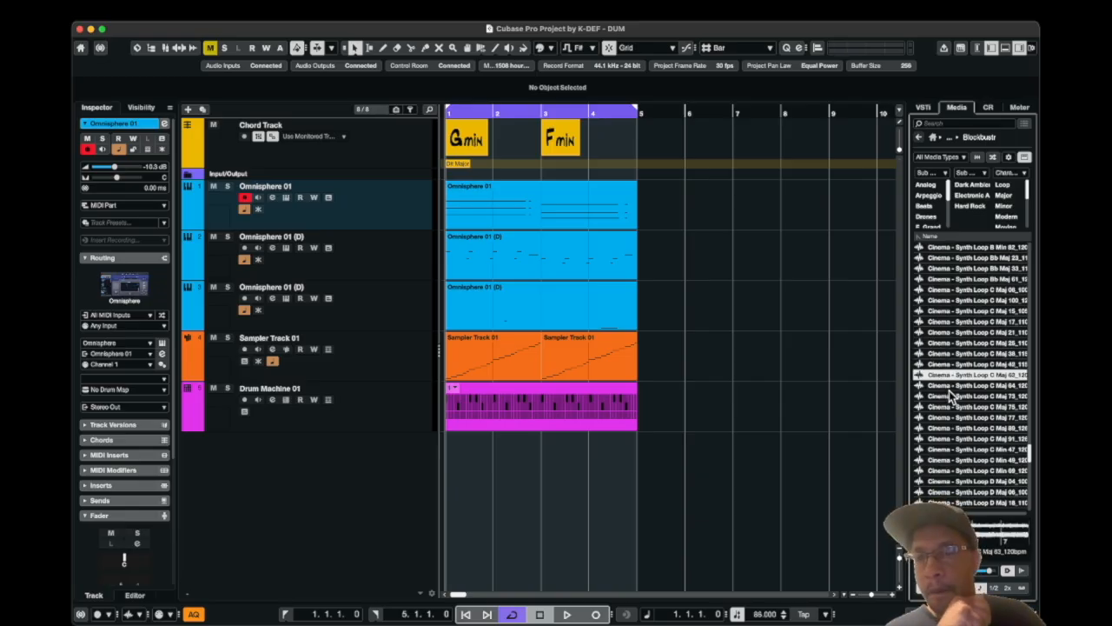
{"action": "left_click", "coordinate": [950, 389]}
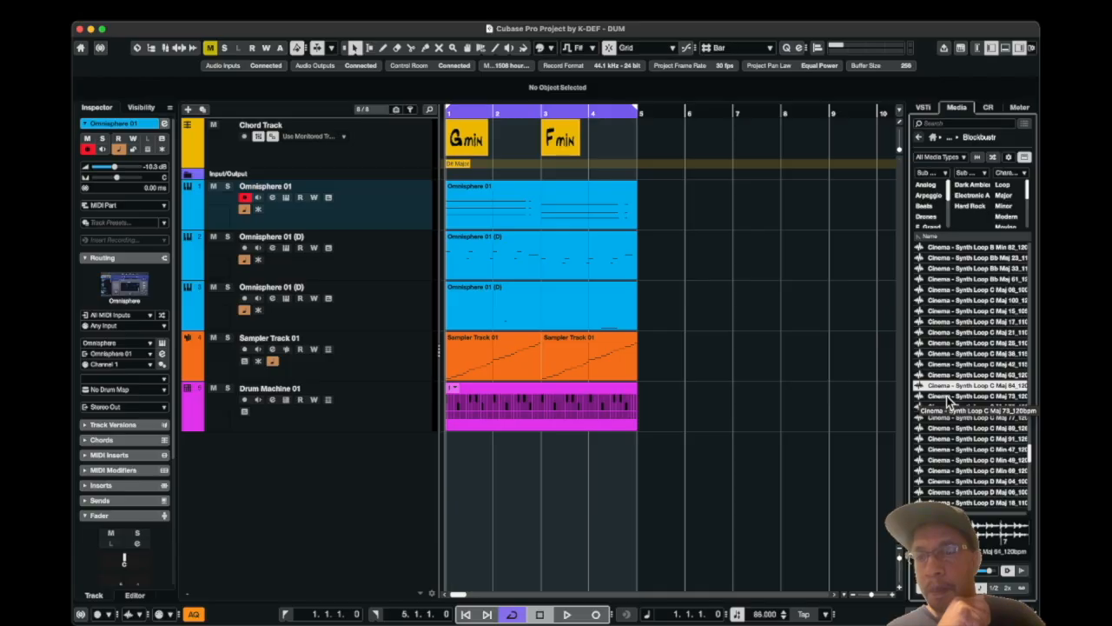
{"action": "left_click", "coordinate": [949, 397]}
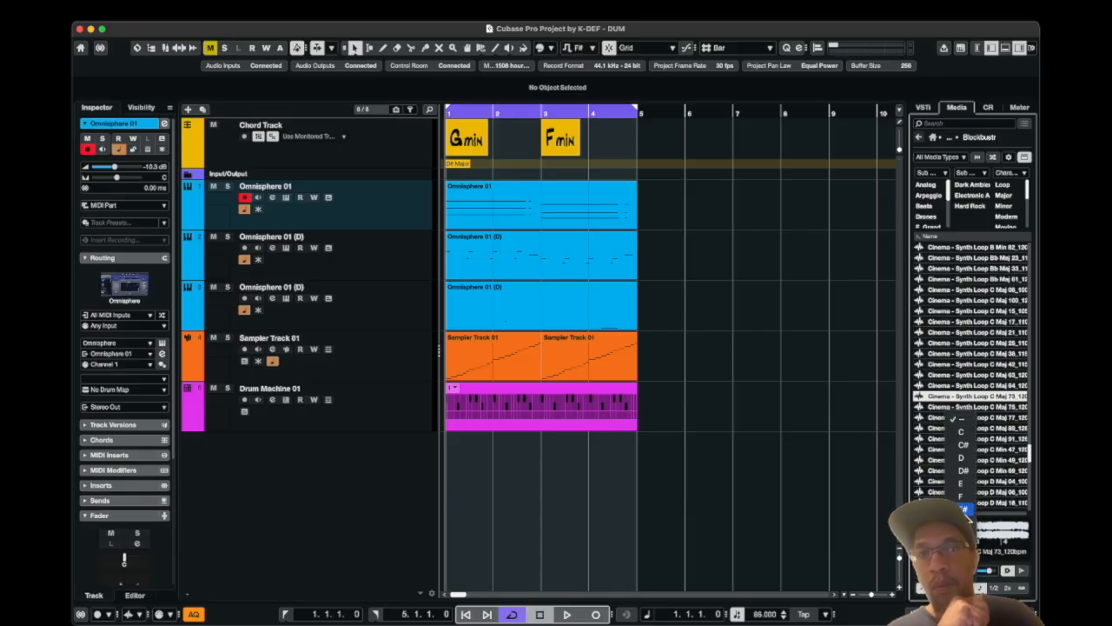
Audition more Cinema synth loops in C major, C minor and Bb major from the Blockbuster set
{"action": "left_click", "coordinate": [953, 406]}
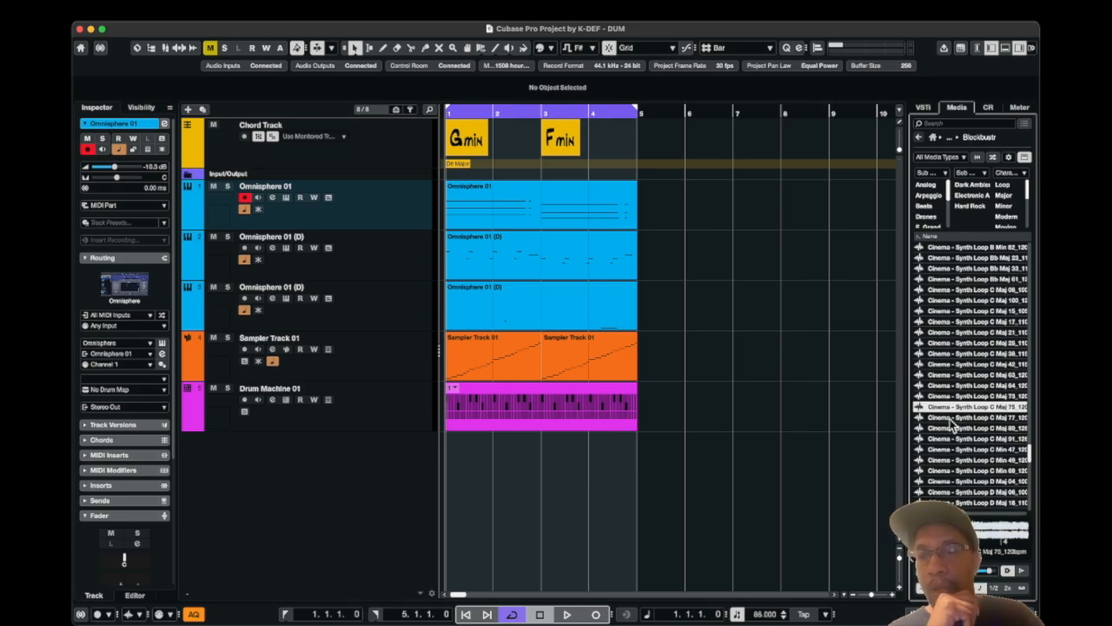
{"action": "left_click", "coordinate": [951, 419]}
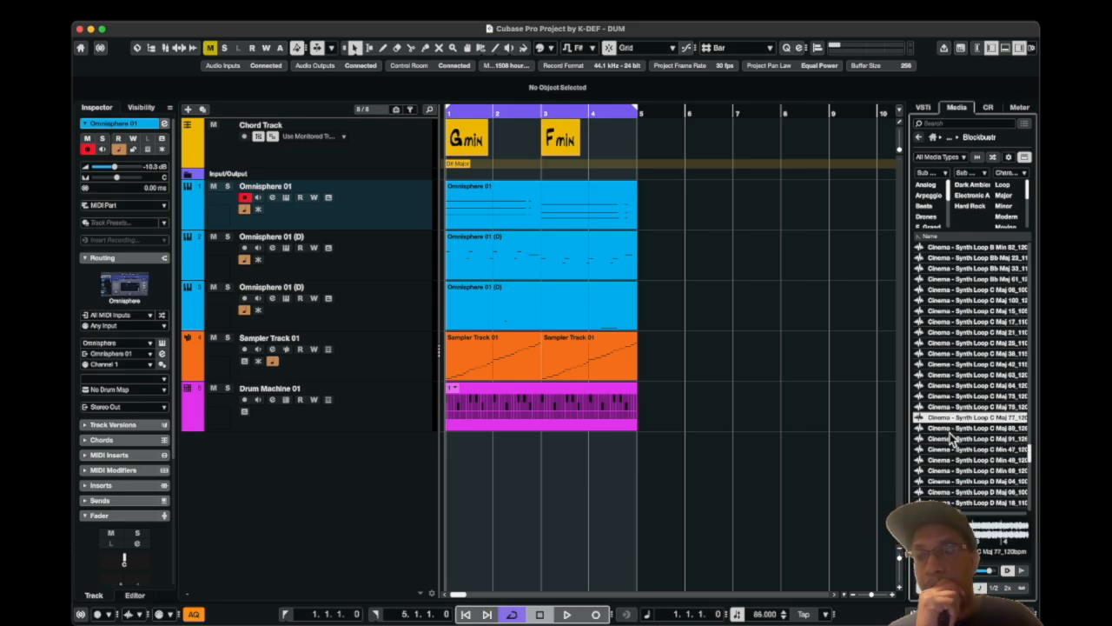
{"action": "left_click", "coordinate": [952, 429]}
{"action": "left_click", "coordinate": [952, 440]}
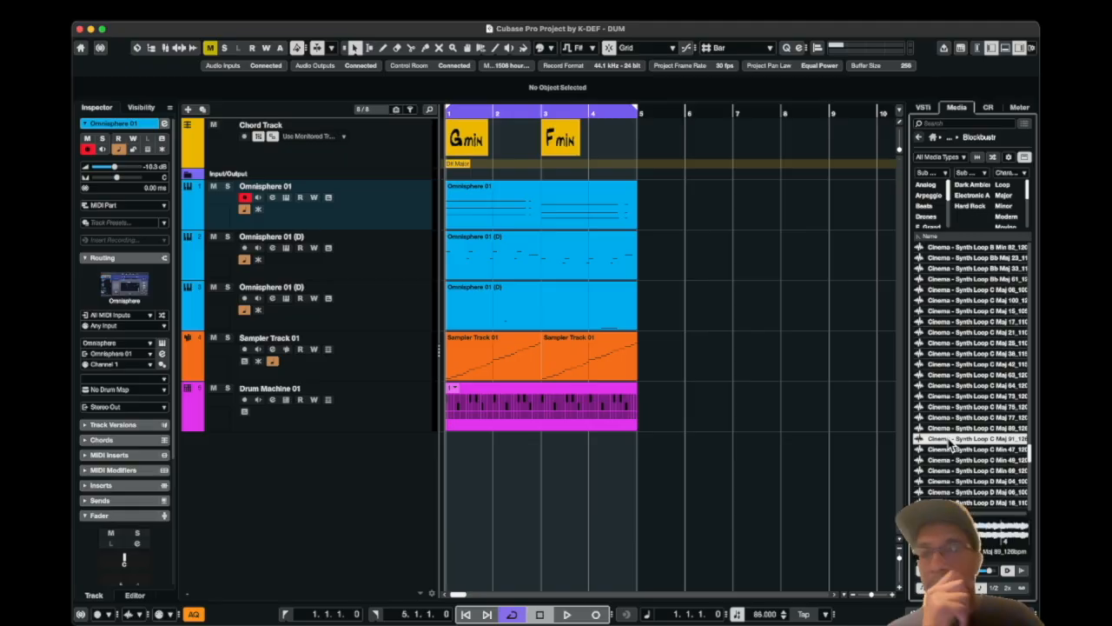
{"action": "left_click", "coordinate": [947, 449]}
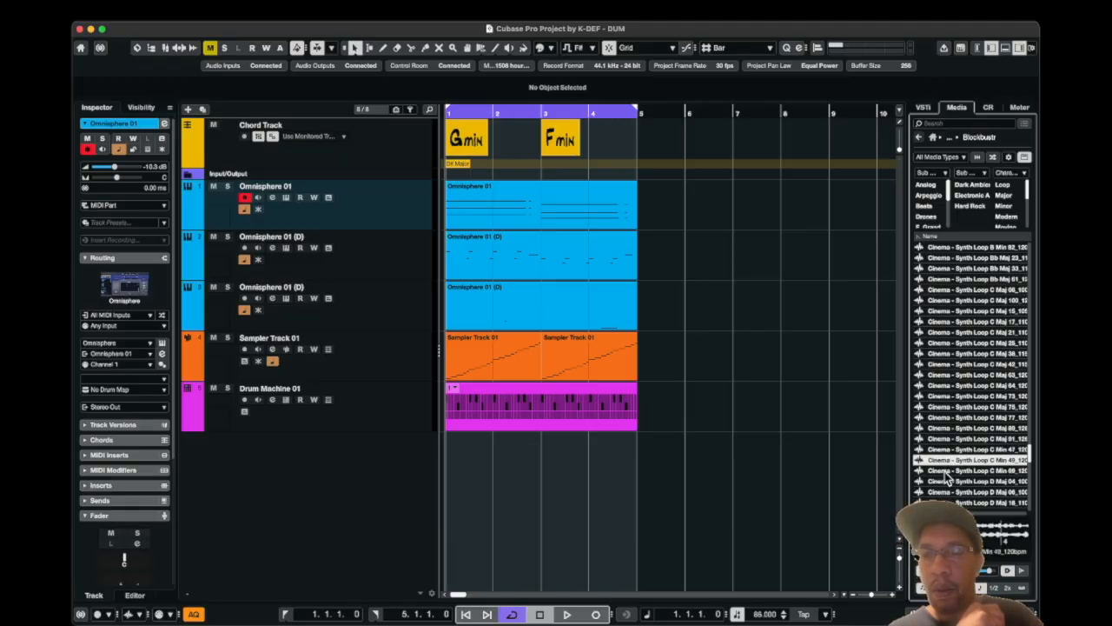
{"action": "left_click", "coordinate": [944, 353]}
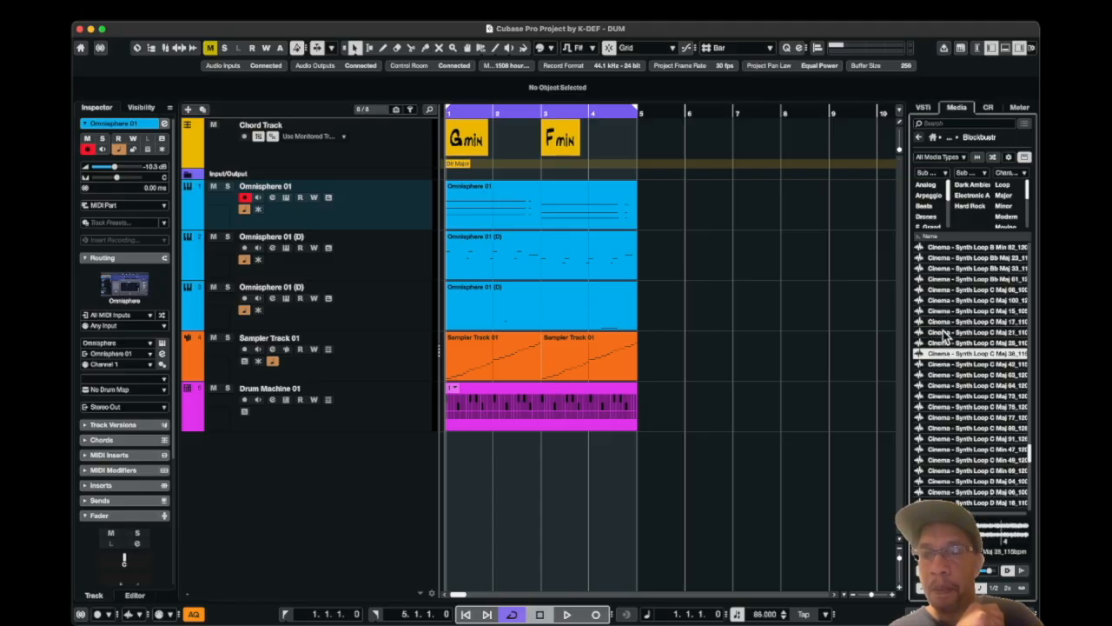
{"action": "left_click", "coordinate": [943, 311]}
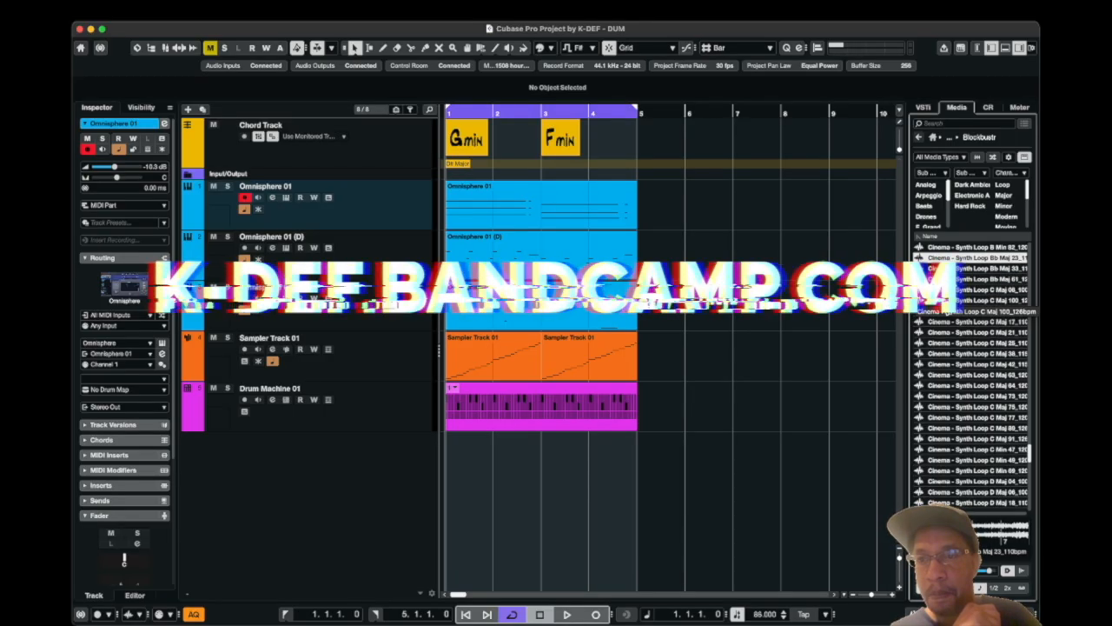
{"action": "key", "text": "Down"}
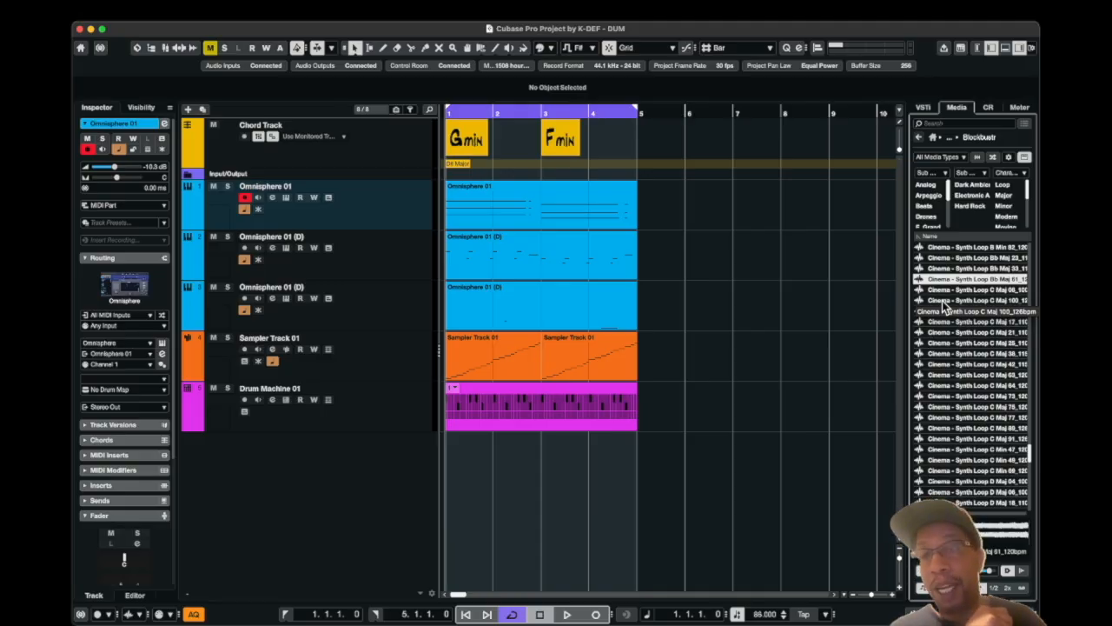
Add the loop Cinema - Synth Loop D Min 44_120bpm to the project on a new audio track at bar 1, then stop playback
{"action": "key", "text": "space"}
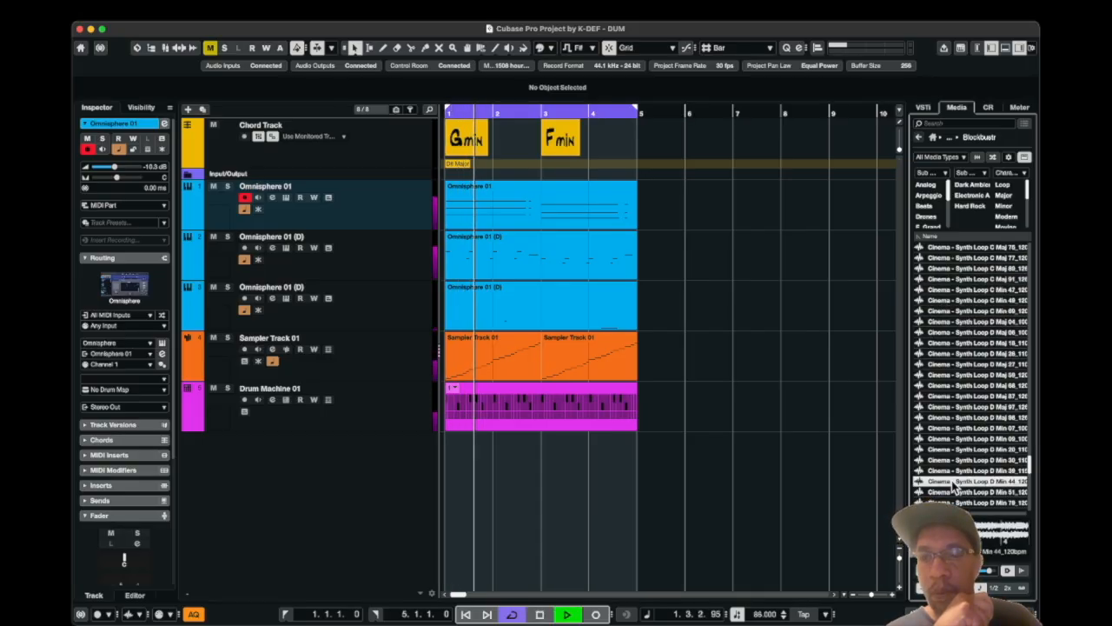
{"action": "left_click_drag", "start_coordinate": [953, 486], "coordinate": [461, 474]}
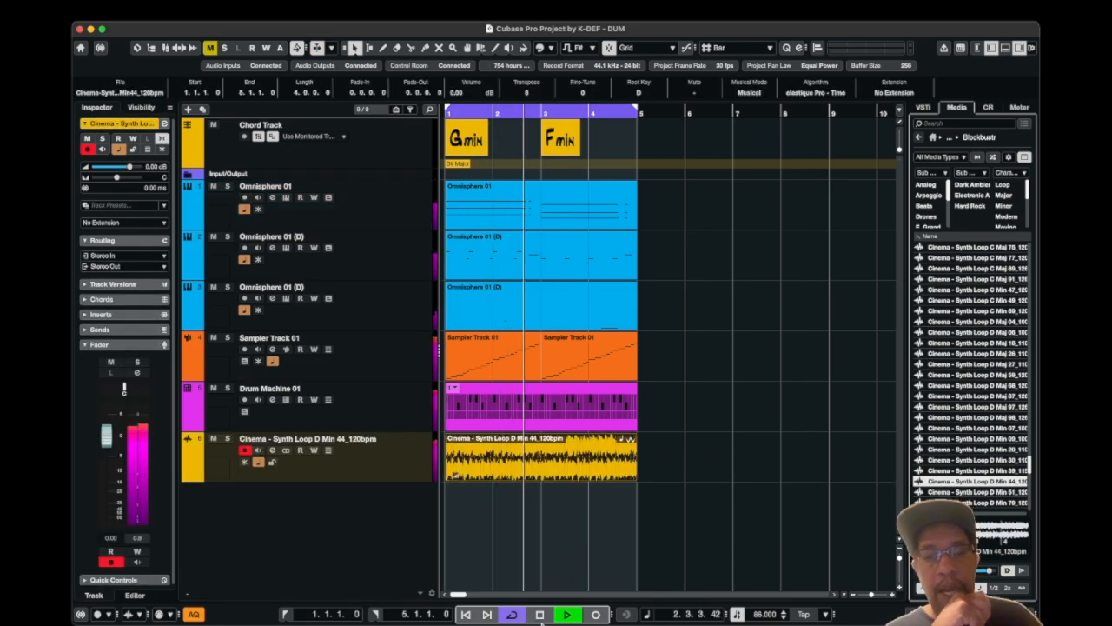
{"action": "left_click", "coordinate": [539, 613]}
Lower the synth loop track's volume to about -7.8 dB while listening to it with the arrangement
{"action": "left_click", "coordinate": [108, 433]}
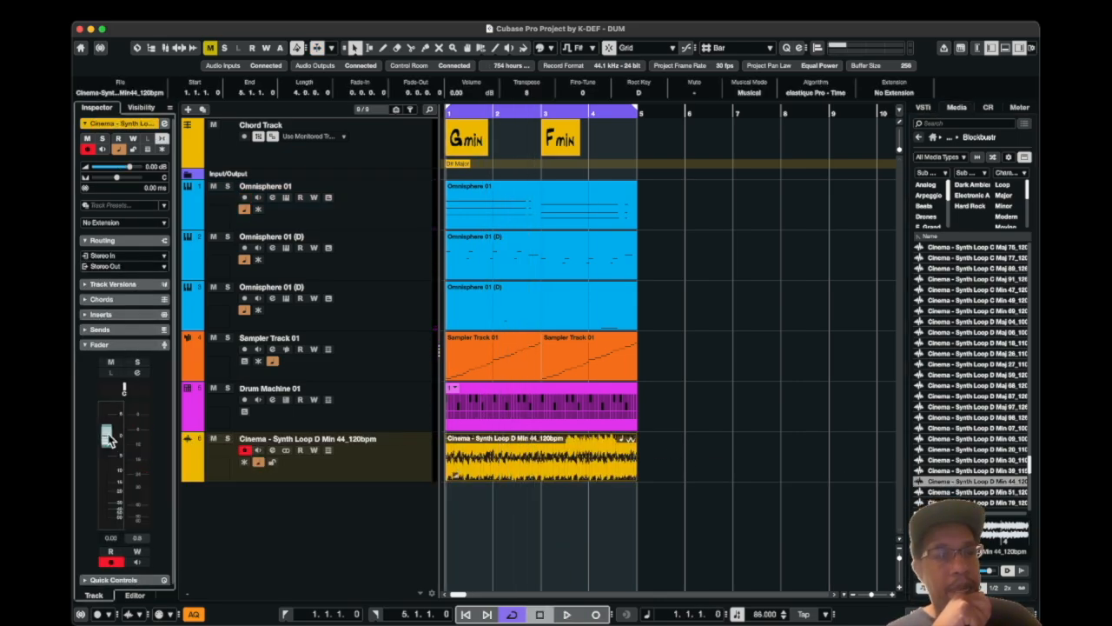
{"action": "left_click", "coordinate": [566, 614]}
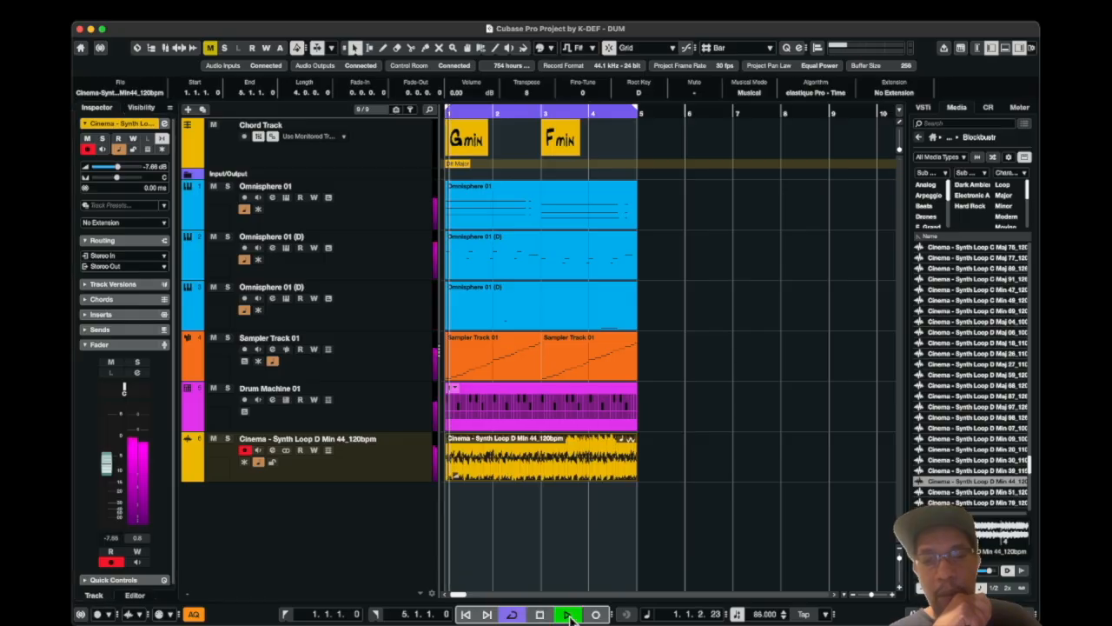
{"action": "mouse_move", "coordinate": [107, 470]}
{"action": "left_mouse_down"}
{"action": "mouse_move", "coordinate": [107, 482]}
{"action": "mouse_move", "coordinate": [107, 471]}
{"action": "left_mouse_up"}
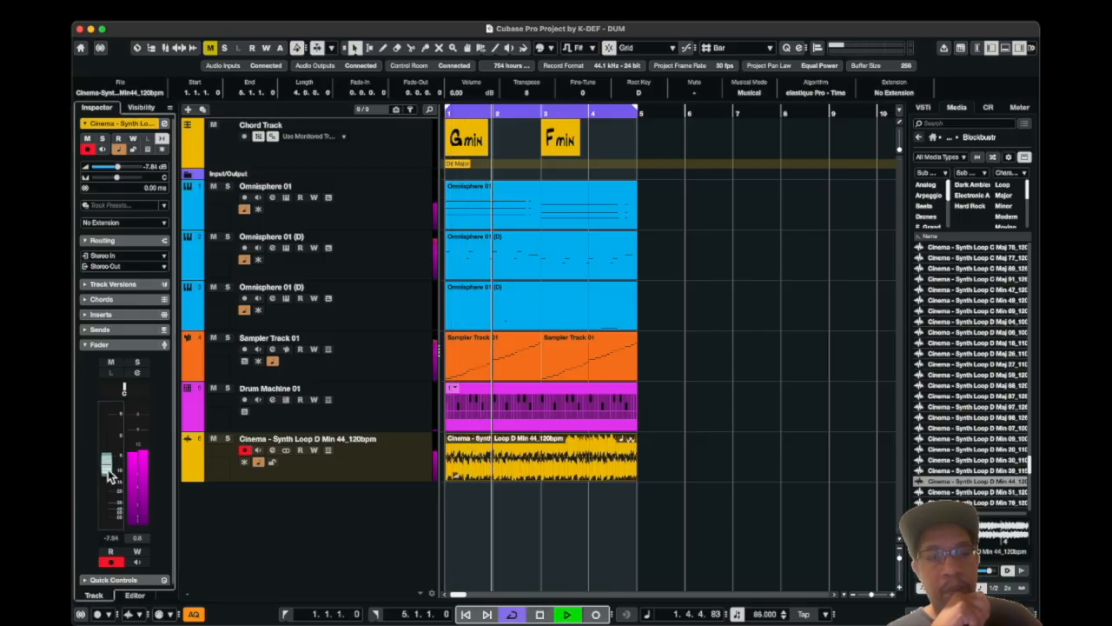
{"action": "left_click", "coordinate": [539, 614]}
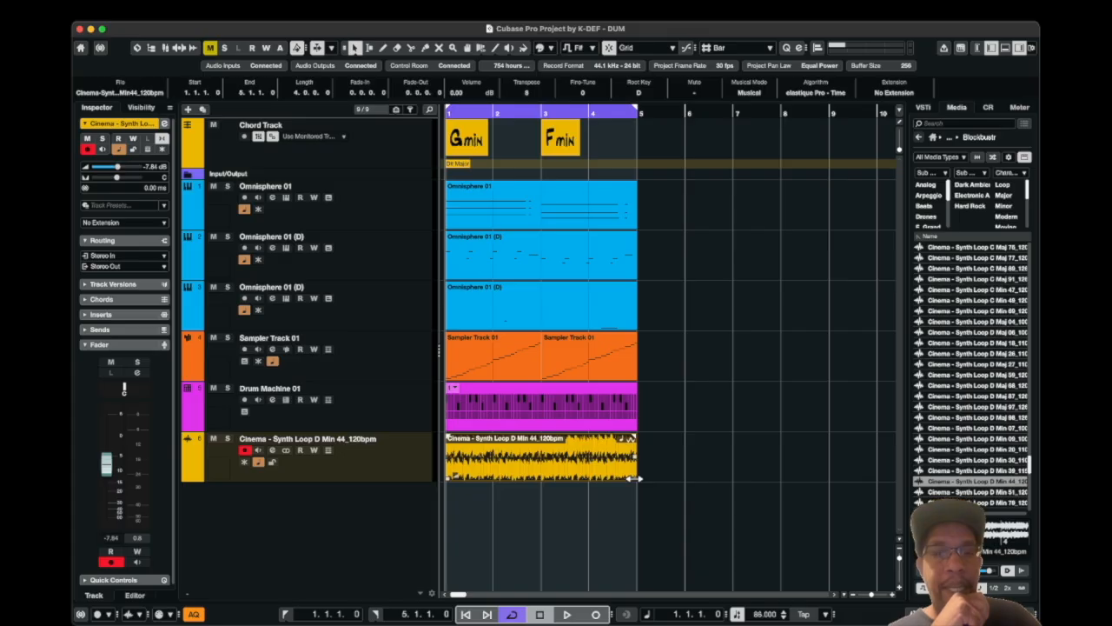
Shorten the synth loop event to two bars and place a copy of it at bar 3
{"action": "left_click_drag", "start_coordinate": [637, 477], "coordinate": [547, 458]}
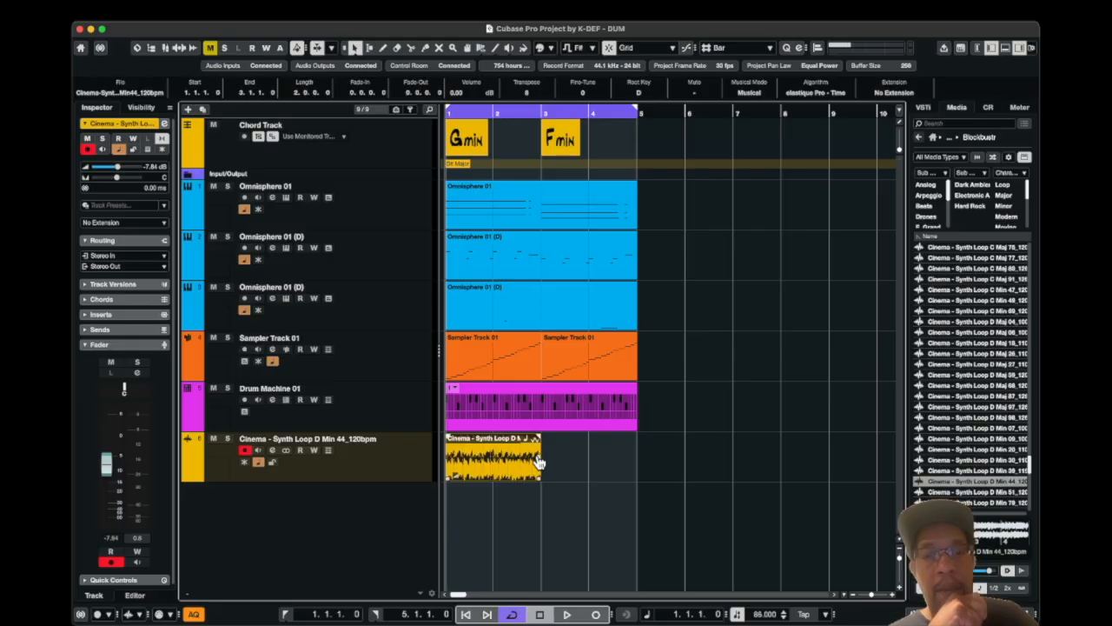
{"action": "left_click_drag", "start_coordinate": [537, 463], "coordinate": [604, 463]}
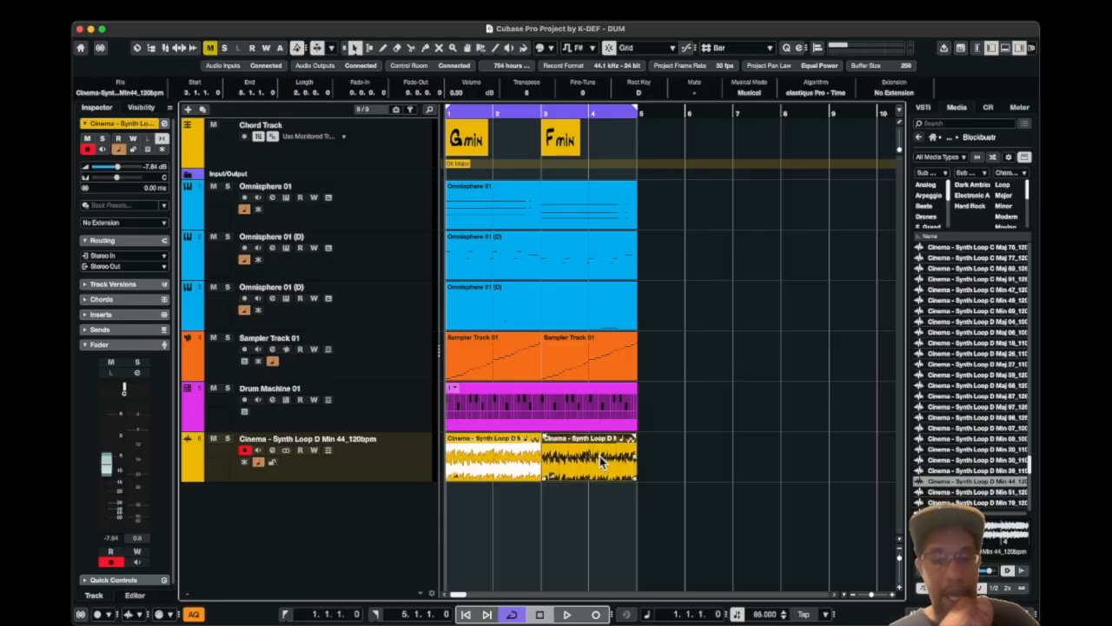
Play back the arrangement and lower the synth loop track's volume to -10.8 dB
{"action": "key", "text": "space"}
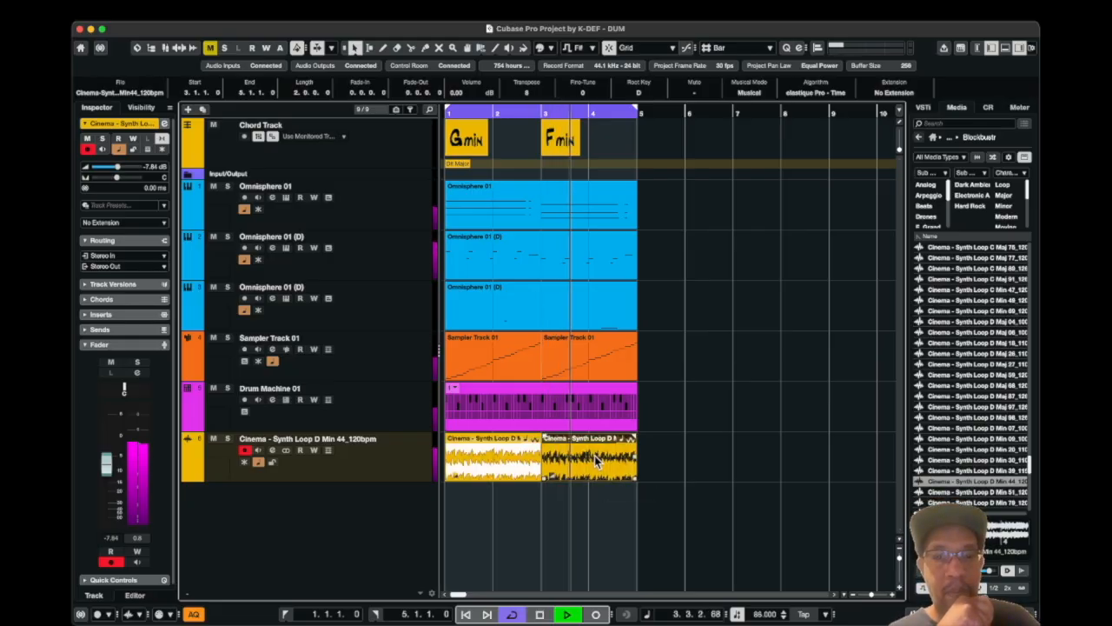
{"action": "left_click_drag", "start_coordinate": [105, 470], "coordinate": [106, 478]}
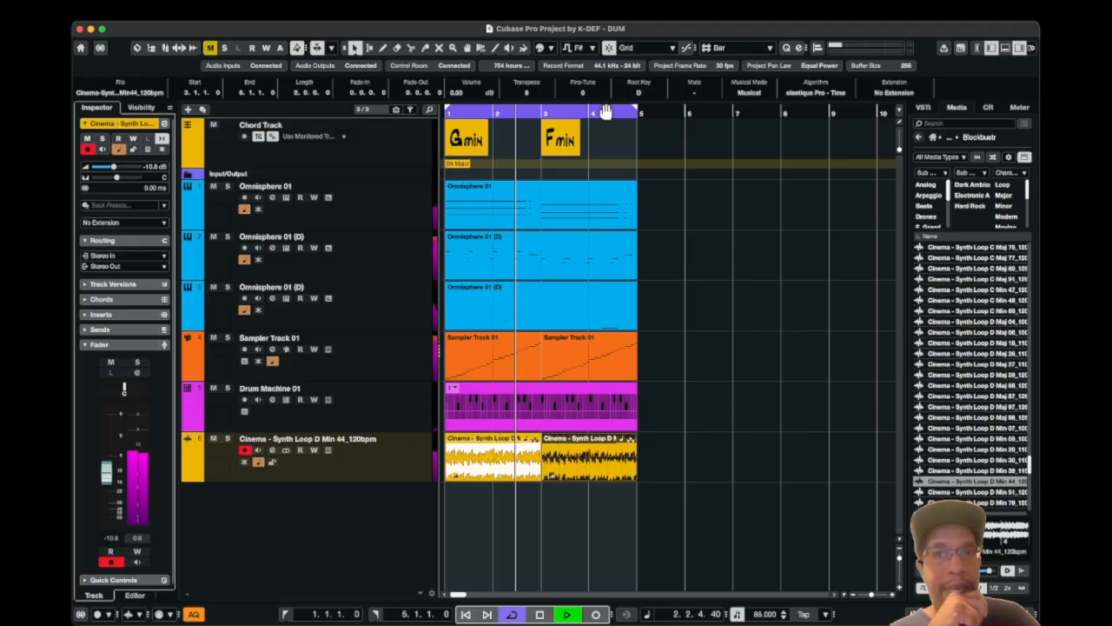
Set the root key of the synth loop event at bar 3 to D# during playback
{"action": "left_click", "coordinate": [633, 94]}
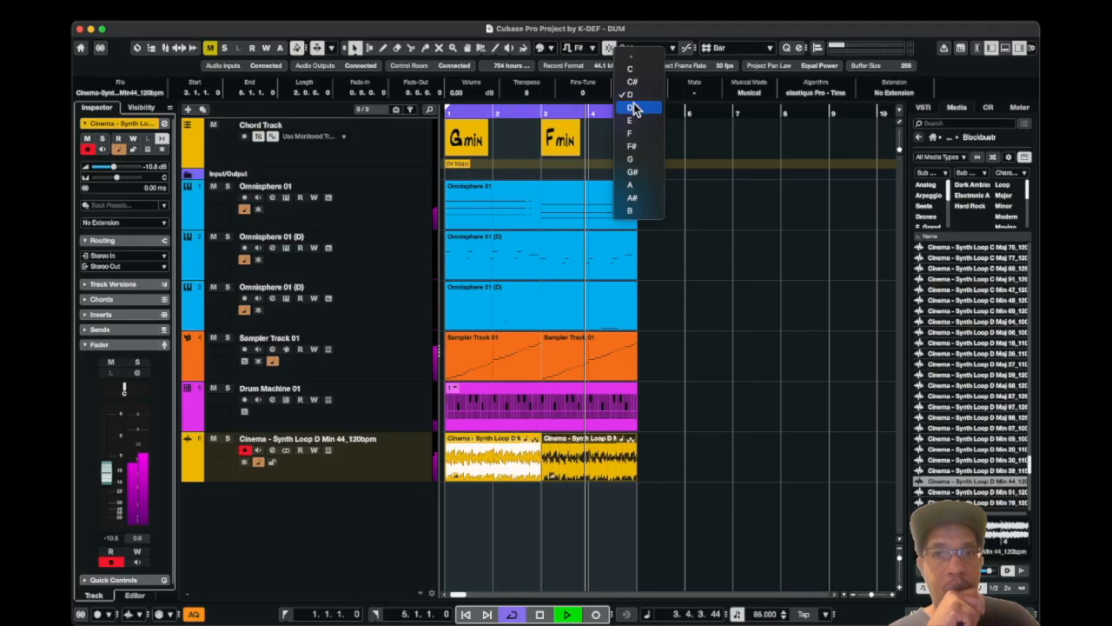
{"action": "left_click", "coordinate": [635, 97]}
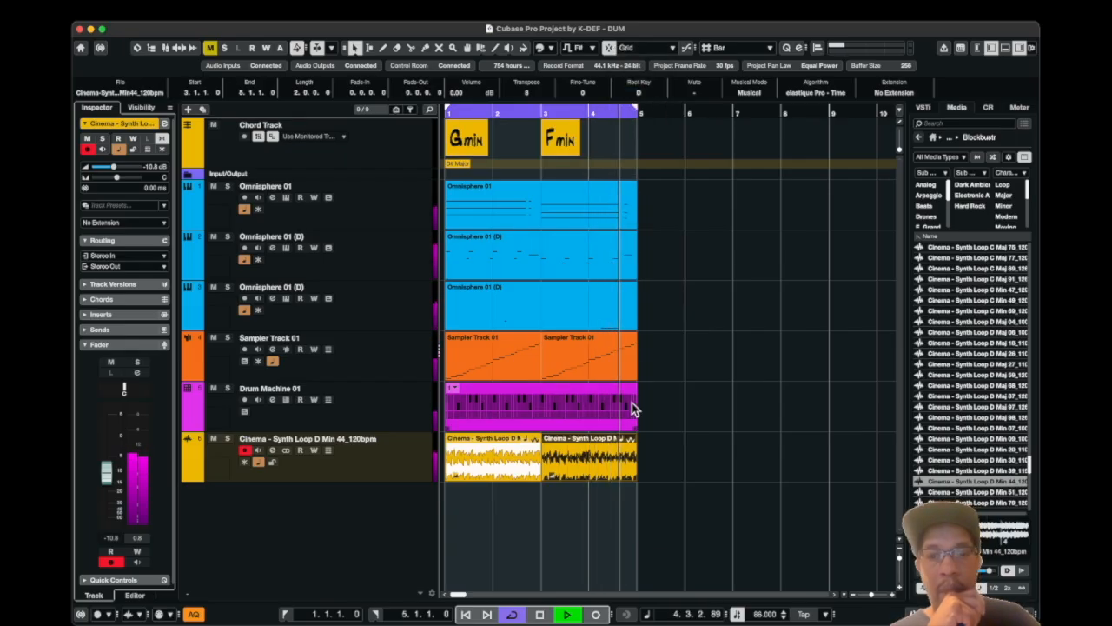
{"action": "left_click", "coordinate": [637, 94]}
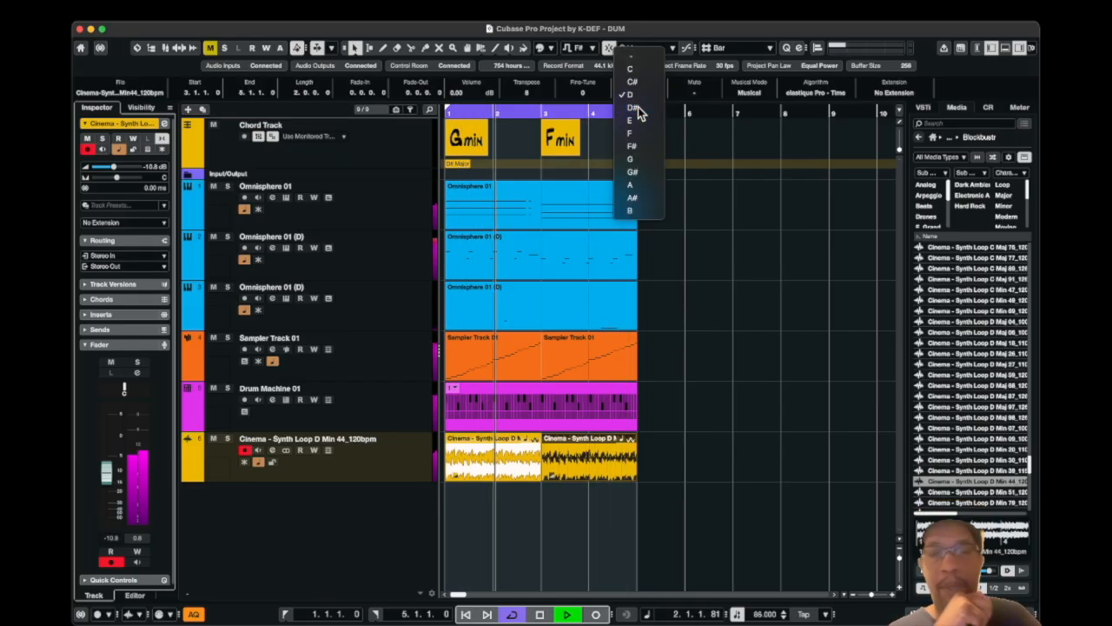
{"action": "left_click", "coordinate": [637, 108]}
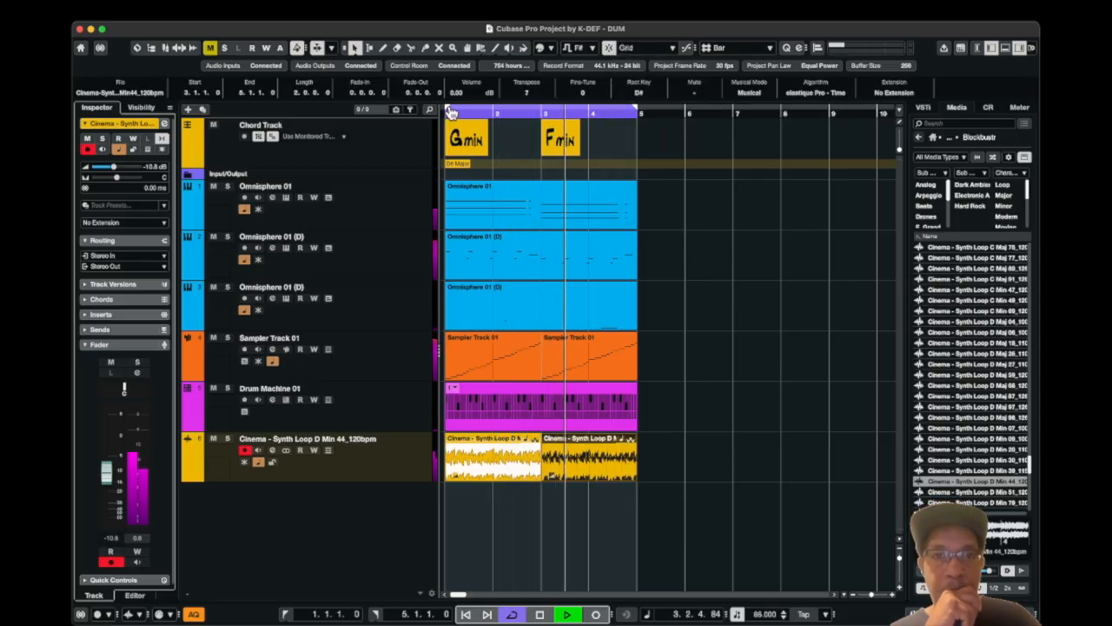
Cycle bars 3 to 5 and try C#, C and D as the root key of the bar 3 synth loop event
{"action": "left_click", "coordinate": [548, 143]}
{"action": "left_click", "coordinate": [639, 92]}
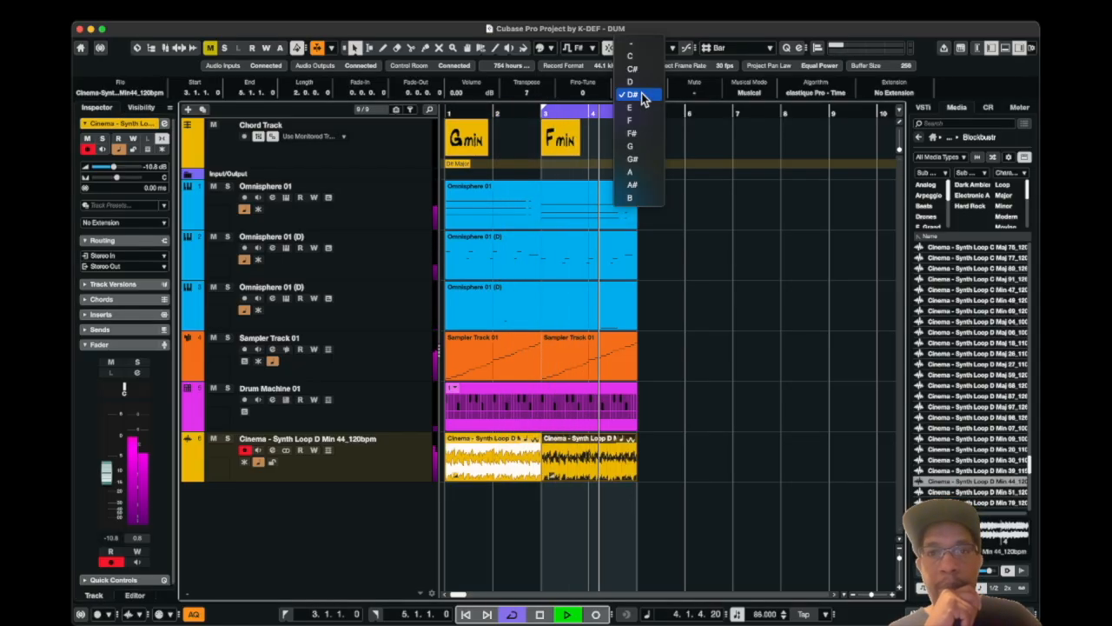
{"action": "left_click", "coordinate": [650, 69]}
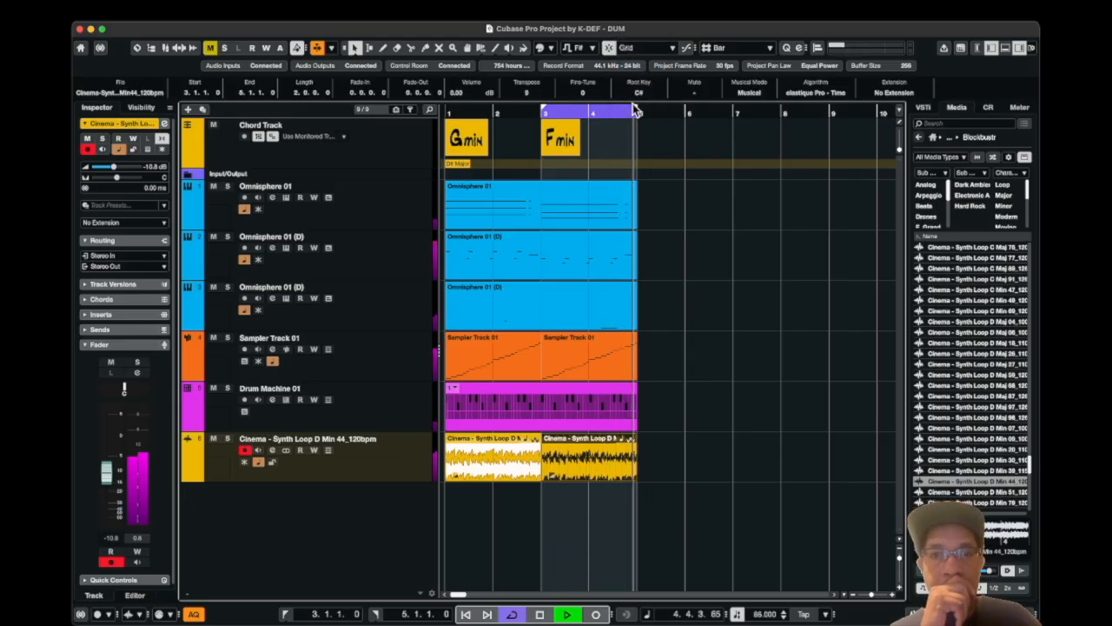
{"action": "left_click", "coordinate": [640, 94]}
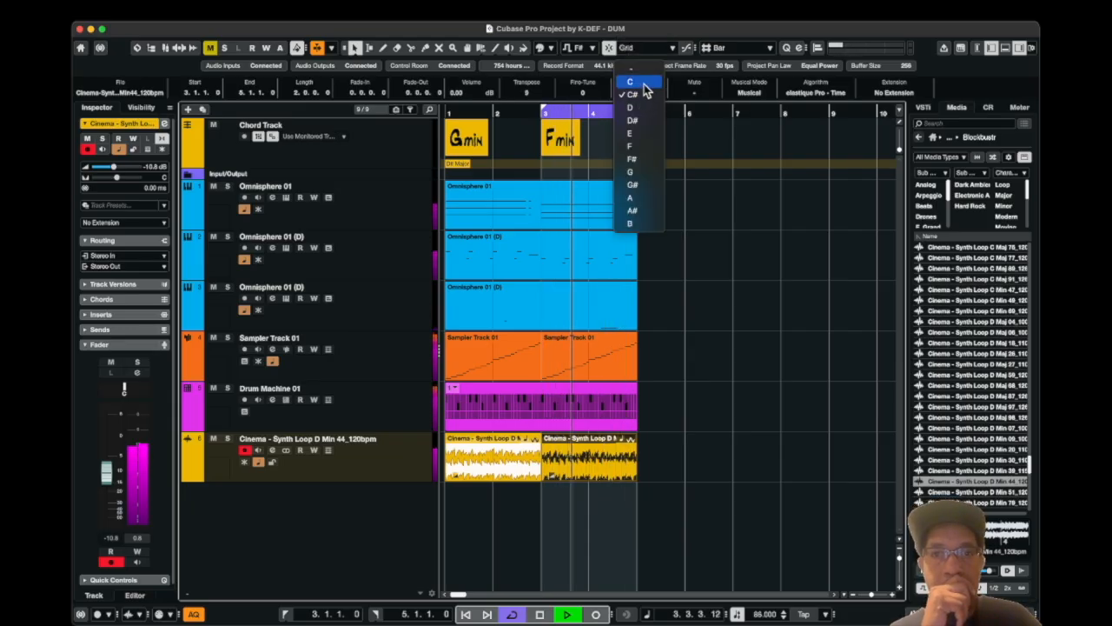
{"action": "left_click", "coordinate": [645, 88]}
{"action": "left_click", "coordinate": [642, 94]}
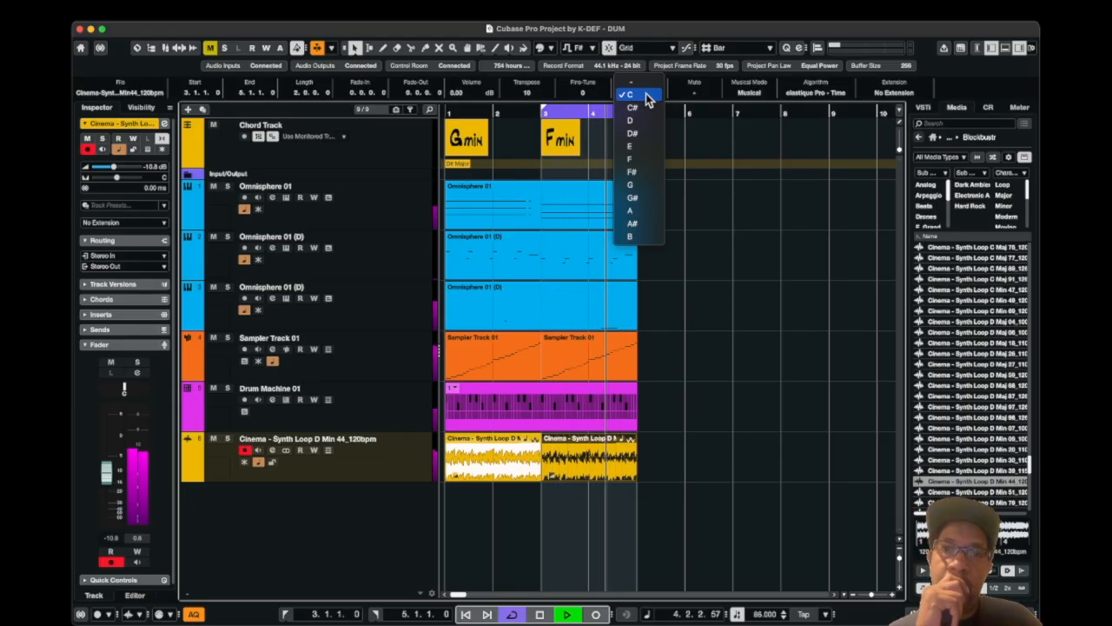
{"action": "left_click", "coordinate": [648, 123]}
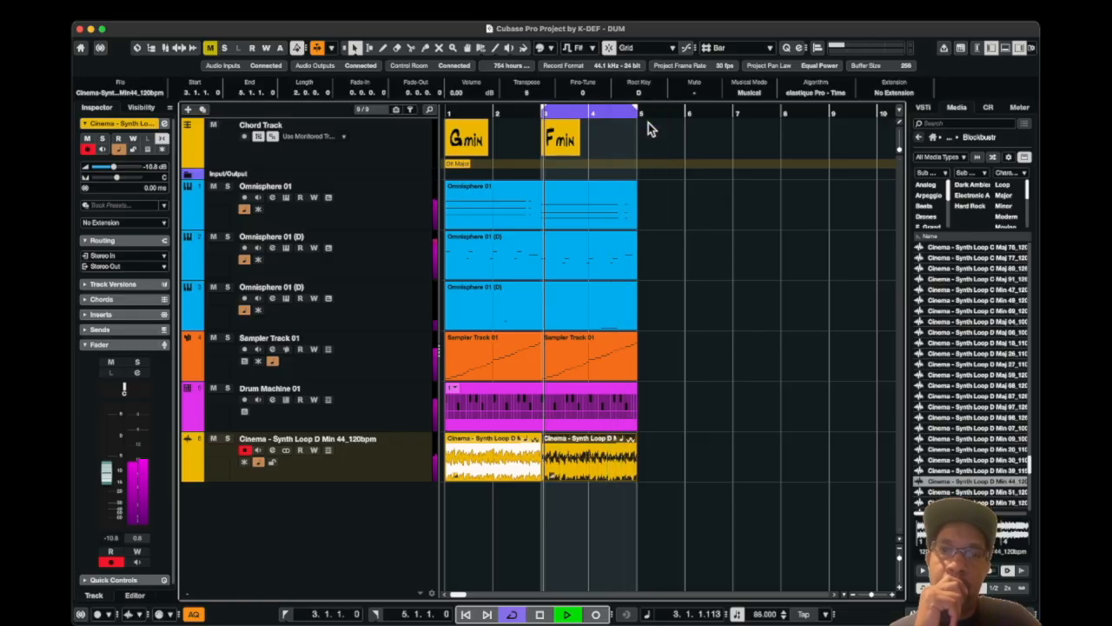
Try D# and settle on E as the bar 3 loop event's root key, and extend the cycle range back to bar 1
{"action": "left_click", "coordinate": [641, 93]}
{"action": "left_click", "coordinate": [640, 106]}
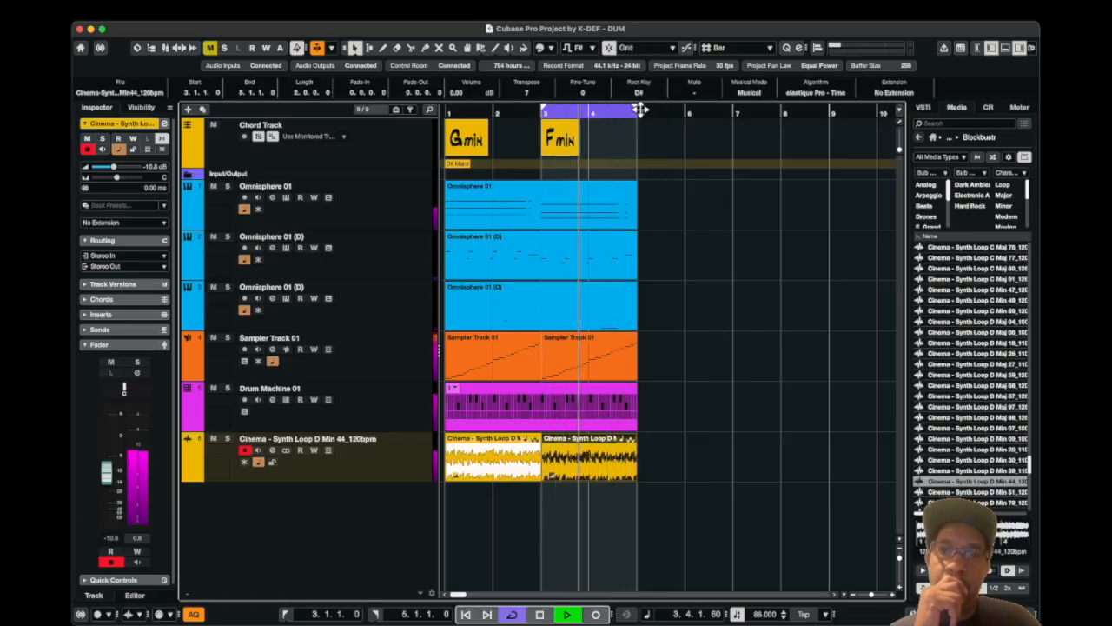
{"action": "left_click", "coordinate": [640, 94]}
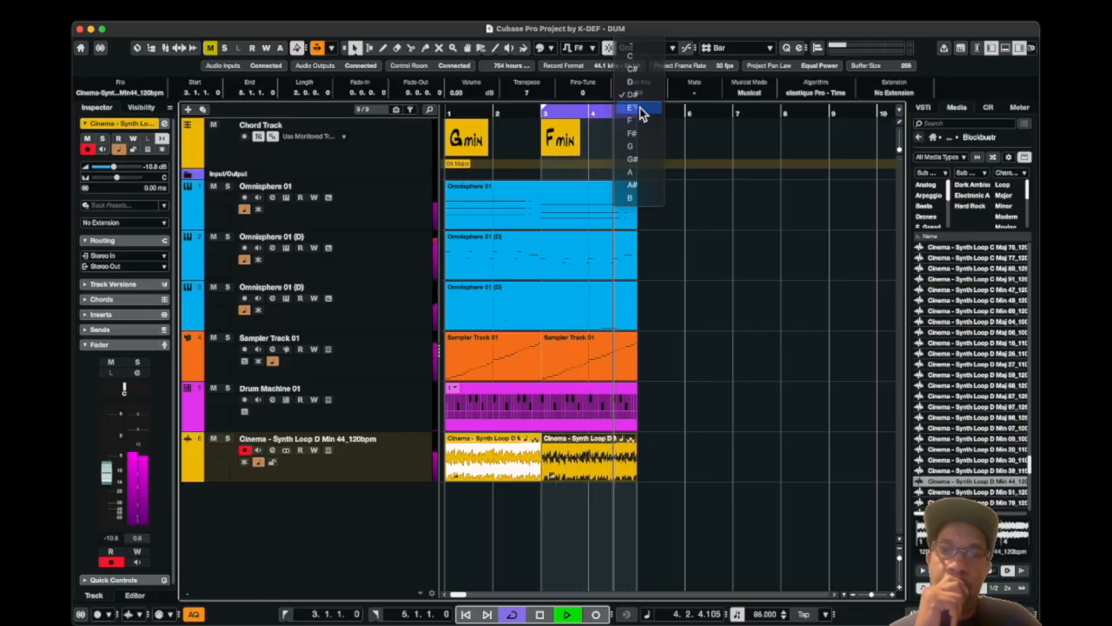
{"action": "left_click", "coordinate": [640, 107]}
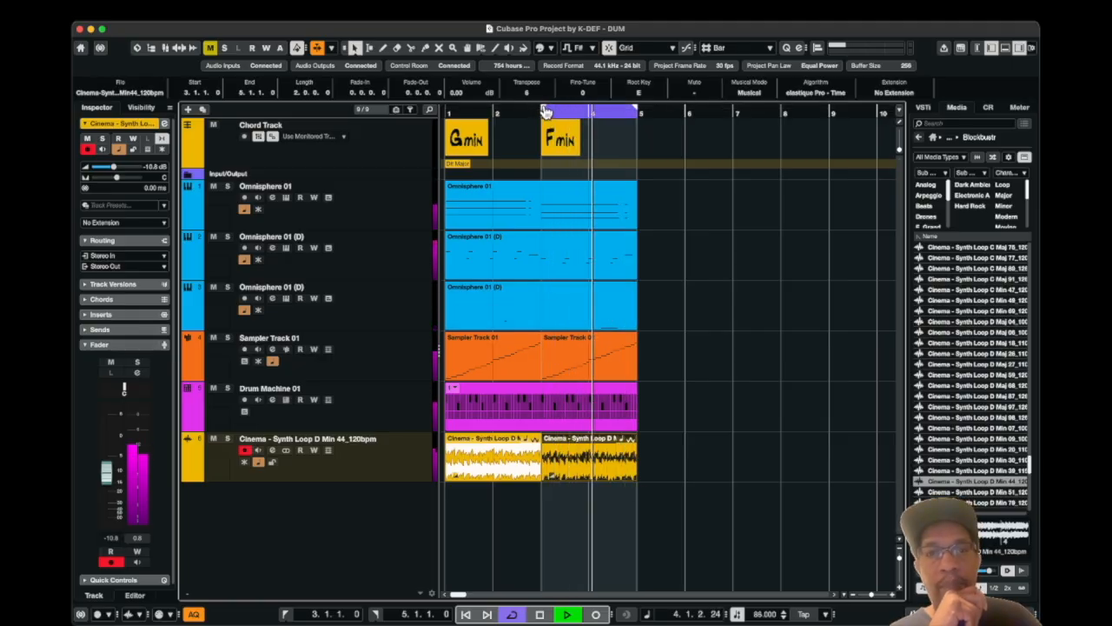
{"action": "left_click_drag", "start_coordinate": [544, 109], "coordinate": [375, 108]}
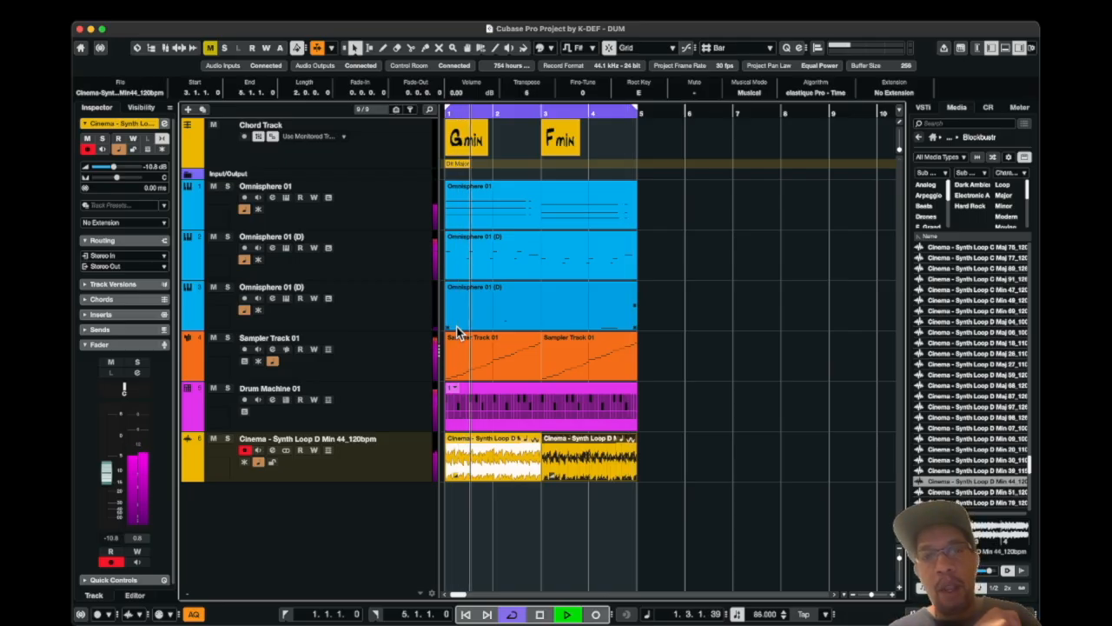
Check the synth loop events at bars 1 and 3 in turn, then stop playback
{"action": "left_click", "coordinate": [507, 474]}
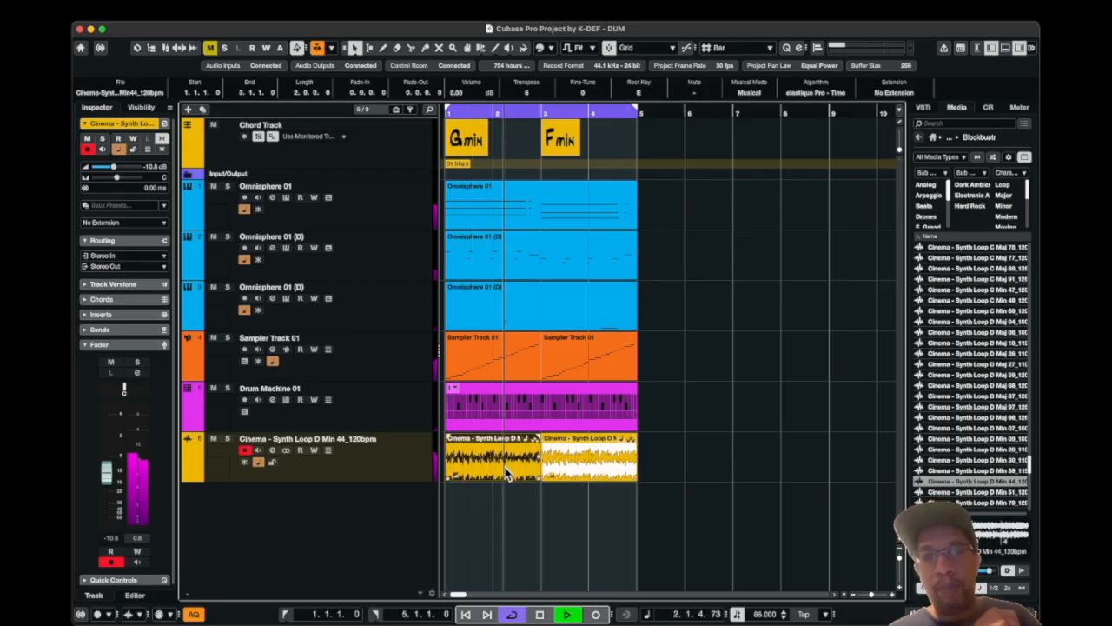
{"action": "left_click", "coordinate": [593, 466]}
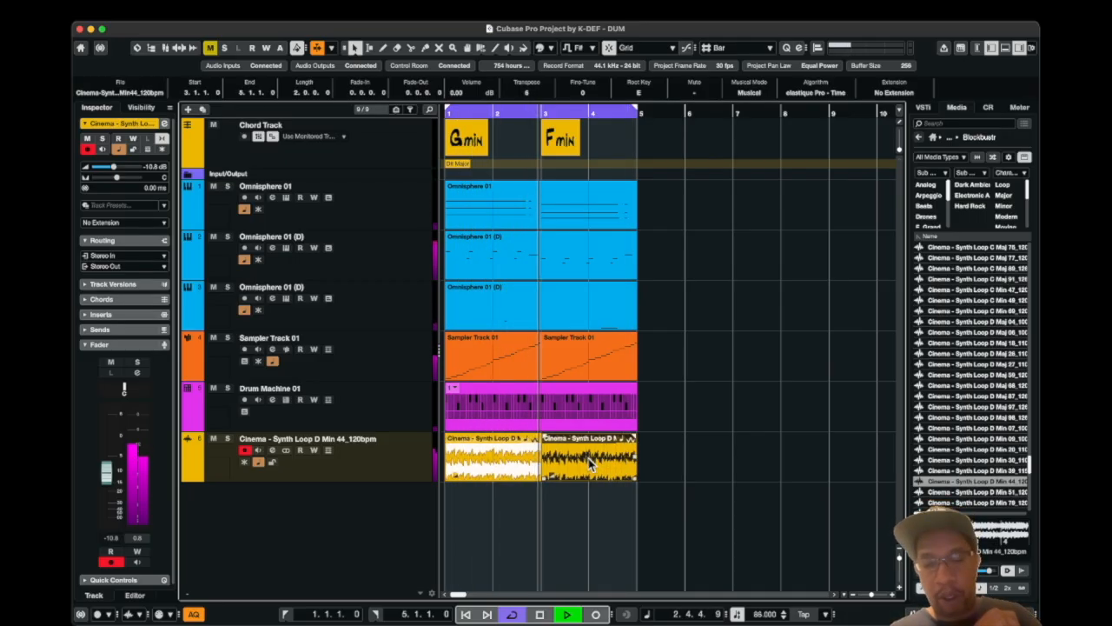
{"action": "key", "text": "space"}
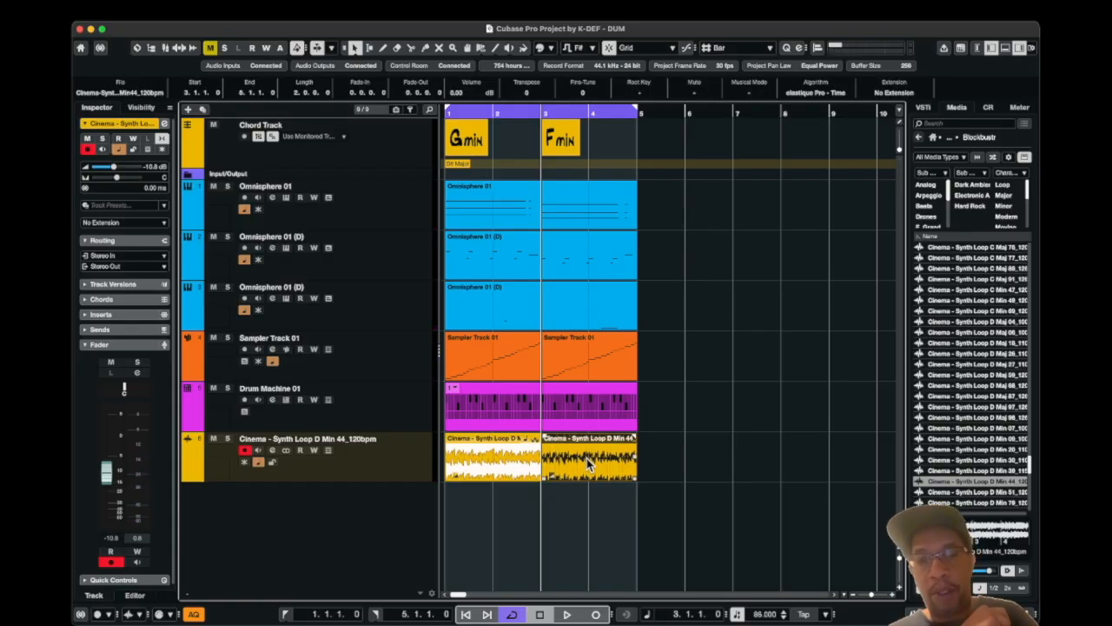
Set the root key of the synth loop event at bar 1 to F# and start playback
{"action": "left_click", "coordinate": [491, 450]}
{"action": "left_click", "coordinate": [633, 93]}
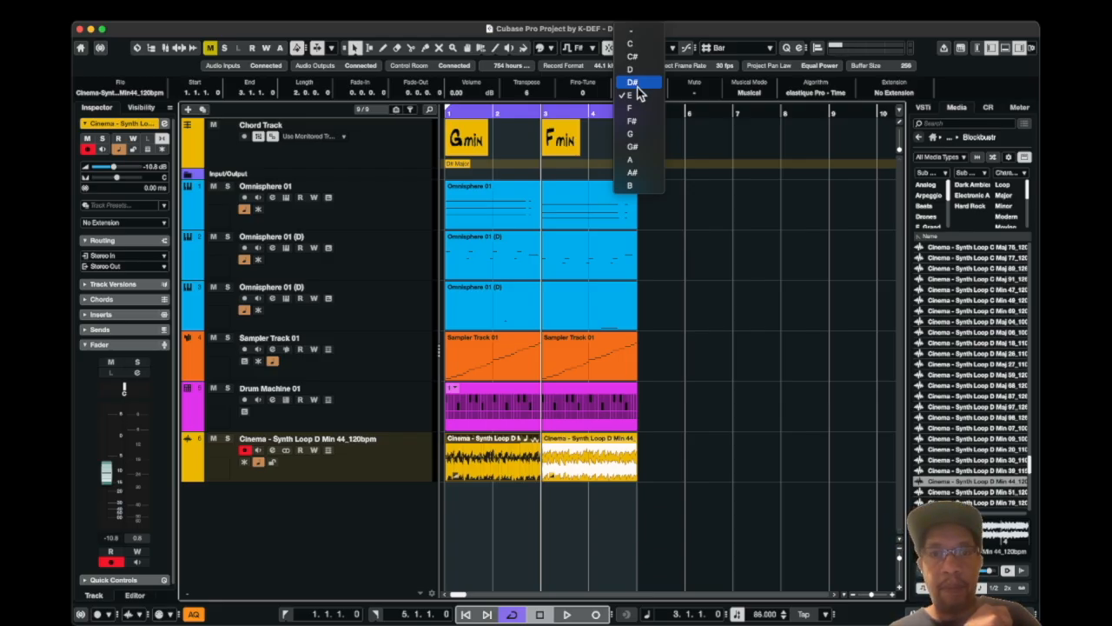
{"action": "left_click", "coordinate": [644, 128]}
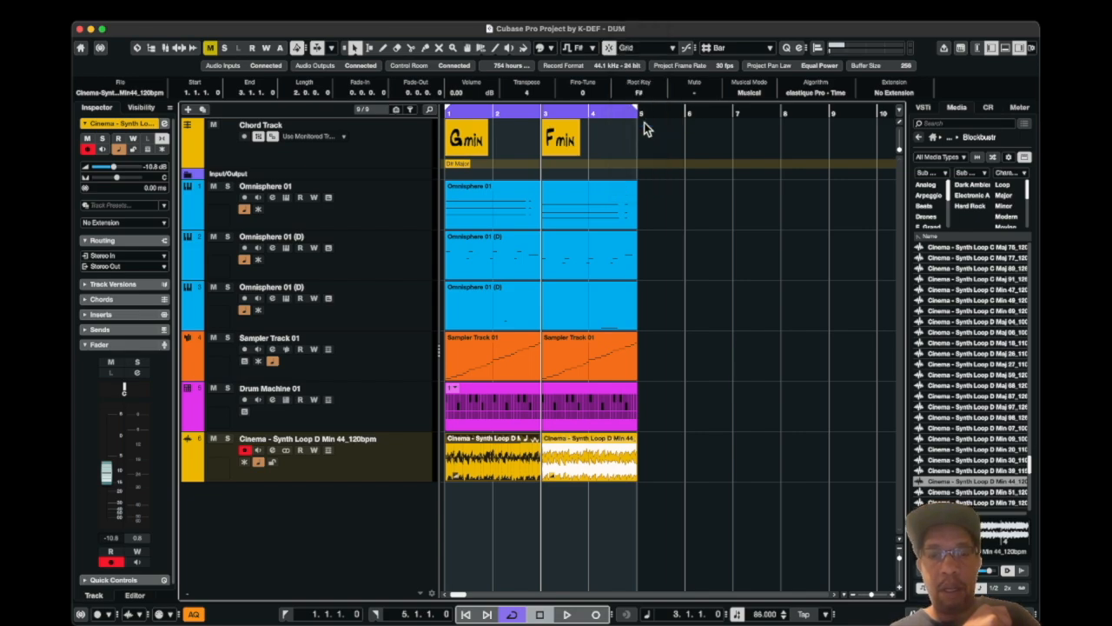
{"action": "key", "text": "space"}
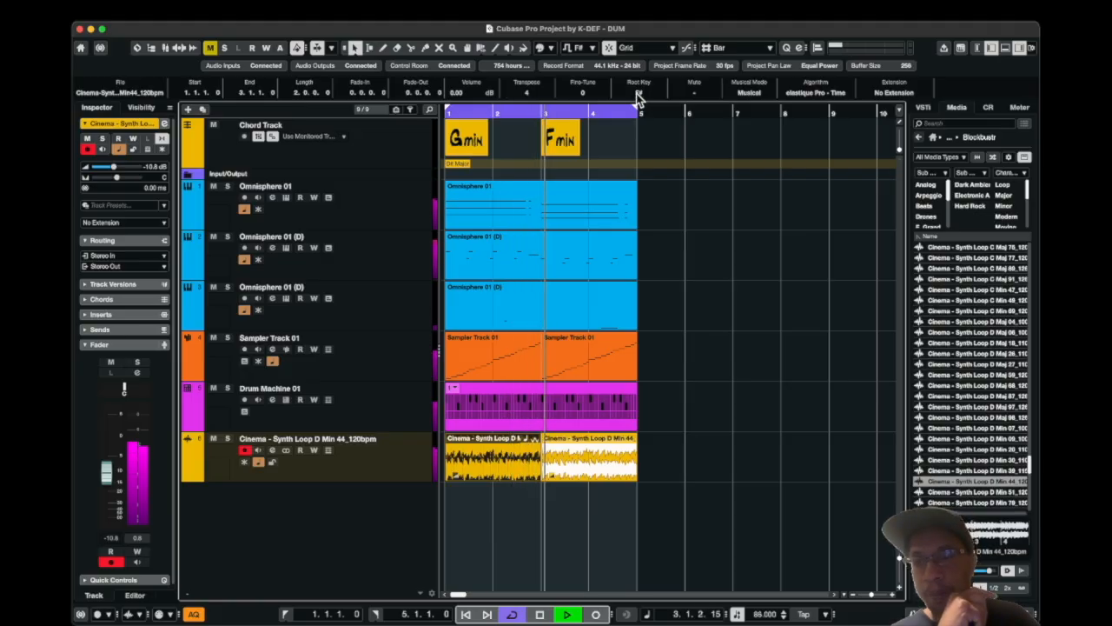
Try D# and settle on D as the bar 1 loop event's root key, then stop playback at the project start
{"action": "left_click", "coordinate": [639, 94]}
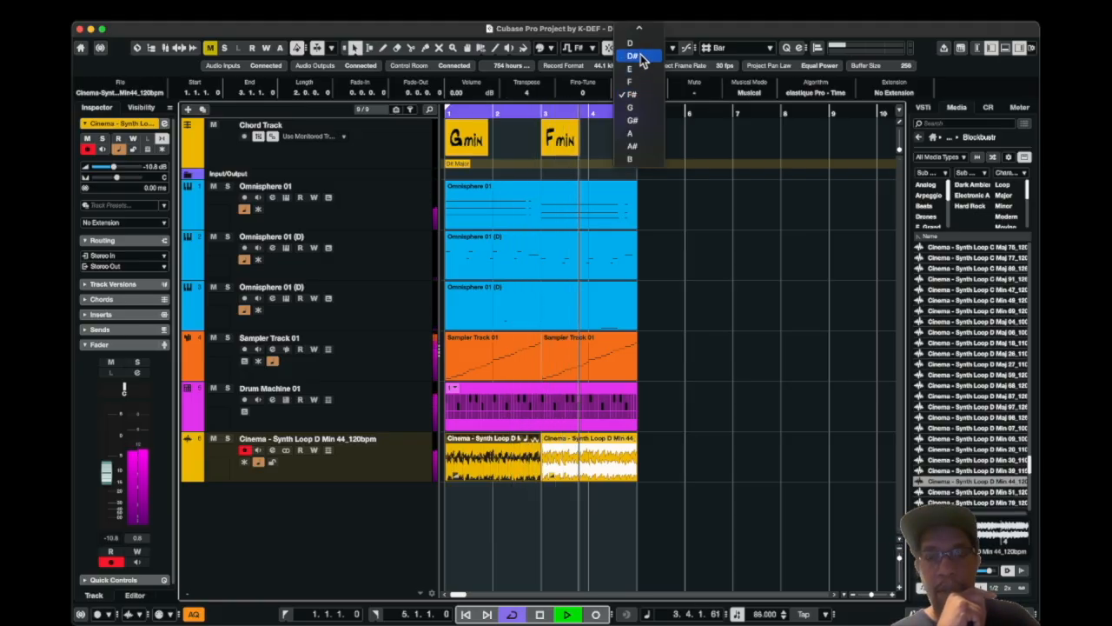
{"action": "left_click", "coordinate": [638, 56]}
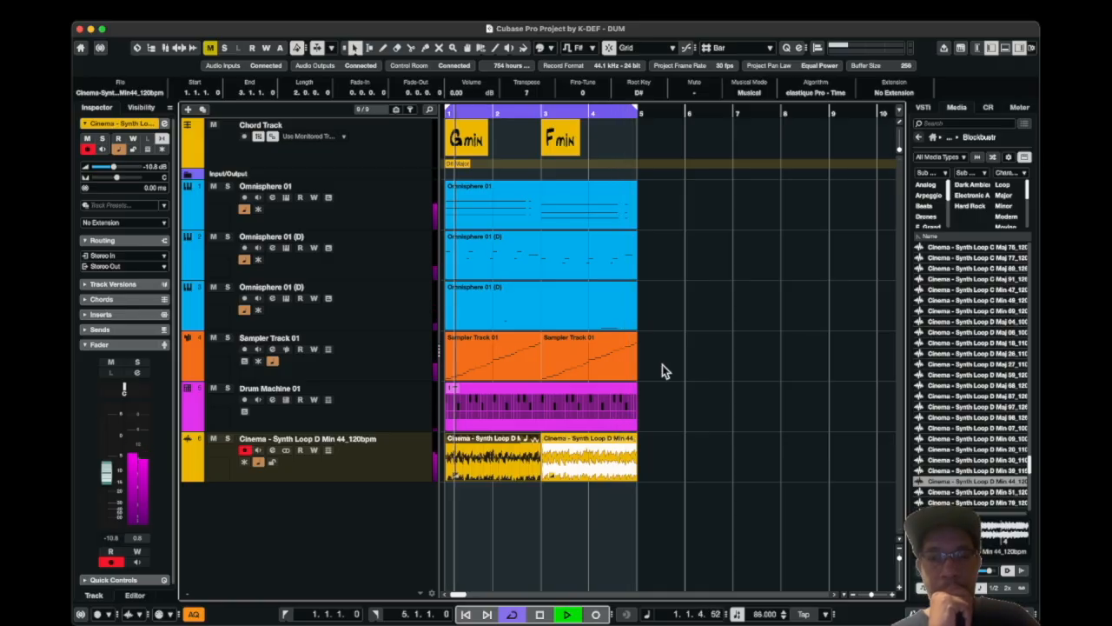
{"action": "left_click", "coordinate": [640, 93]}
{"action": "left_click", "coordinate": [641, 83]}
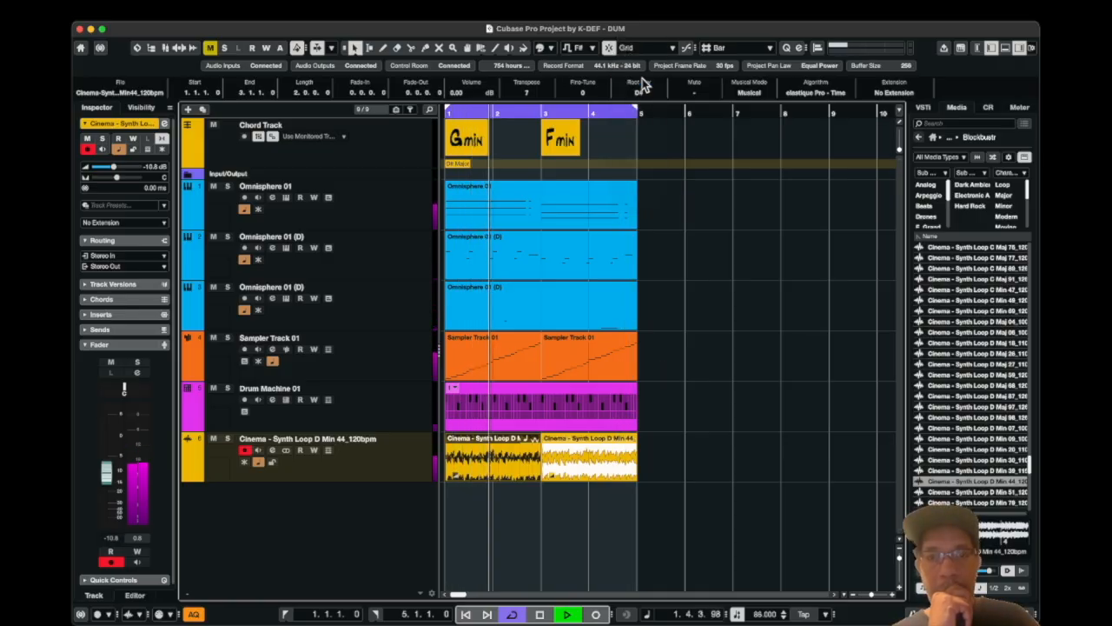
{"action": "key", "text": "period"}
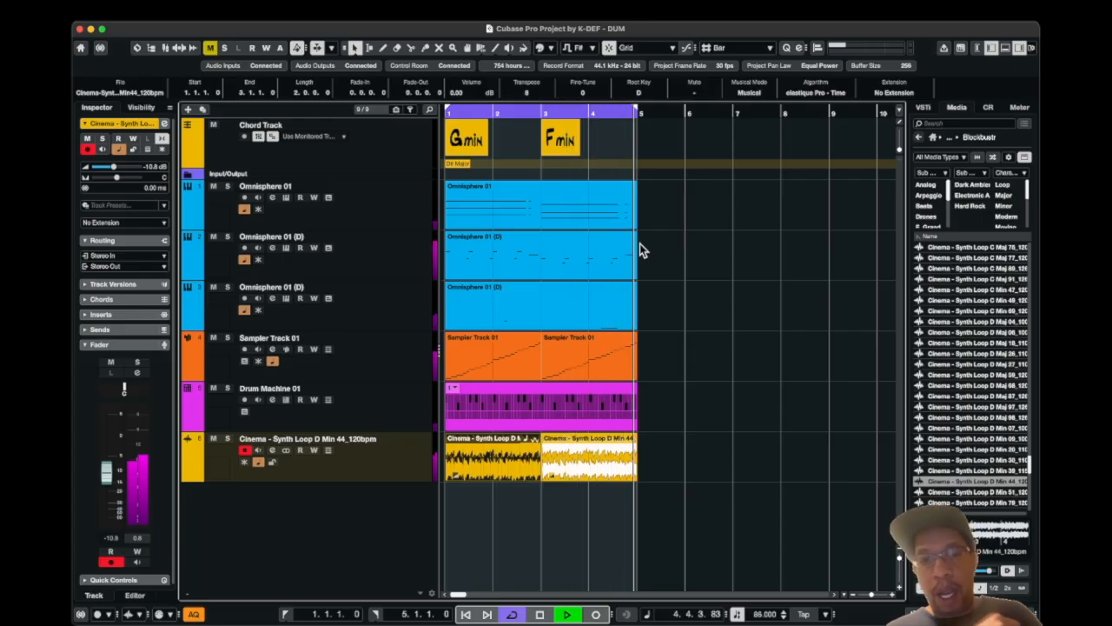
{"action": "key", "text": "space"}
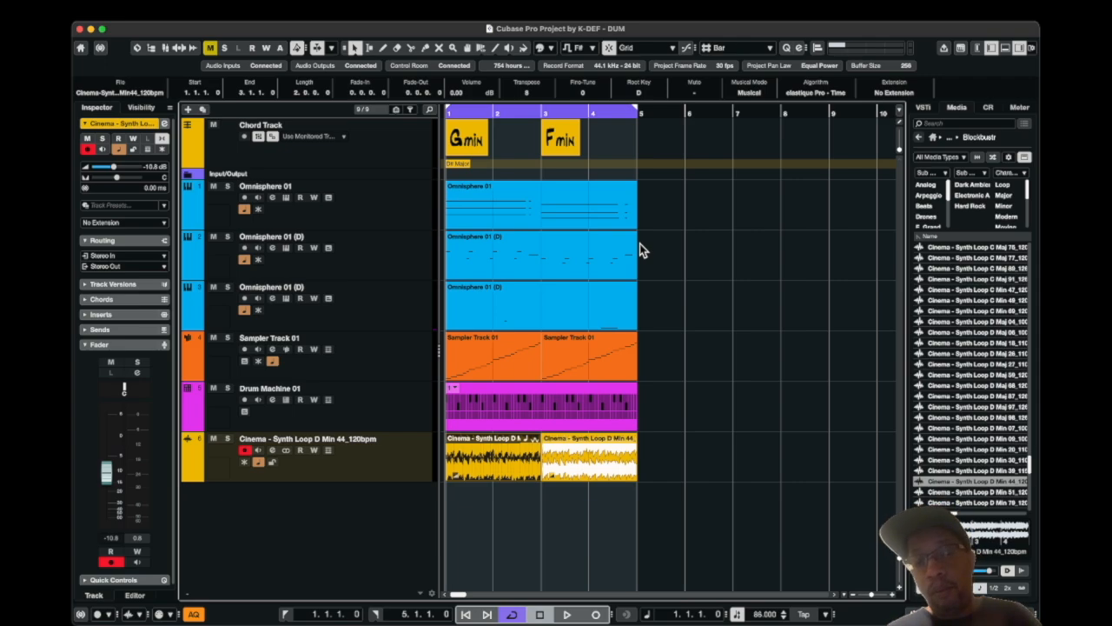
Play the arrangement, set the project root key to A, and stop playback after listening
{"action": "key", "text": "space"}
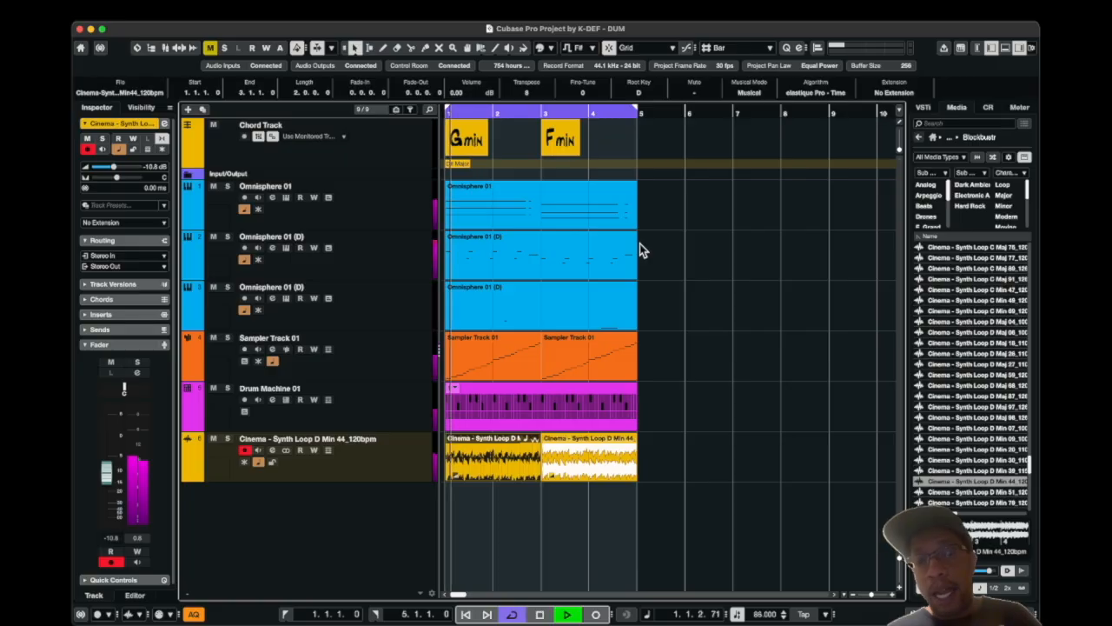
{"action": "left_click", "coordinate": [588, 50]}
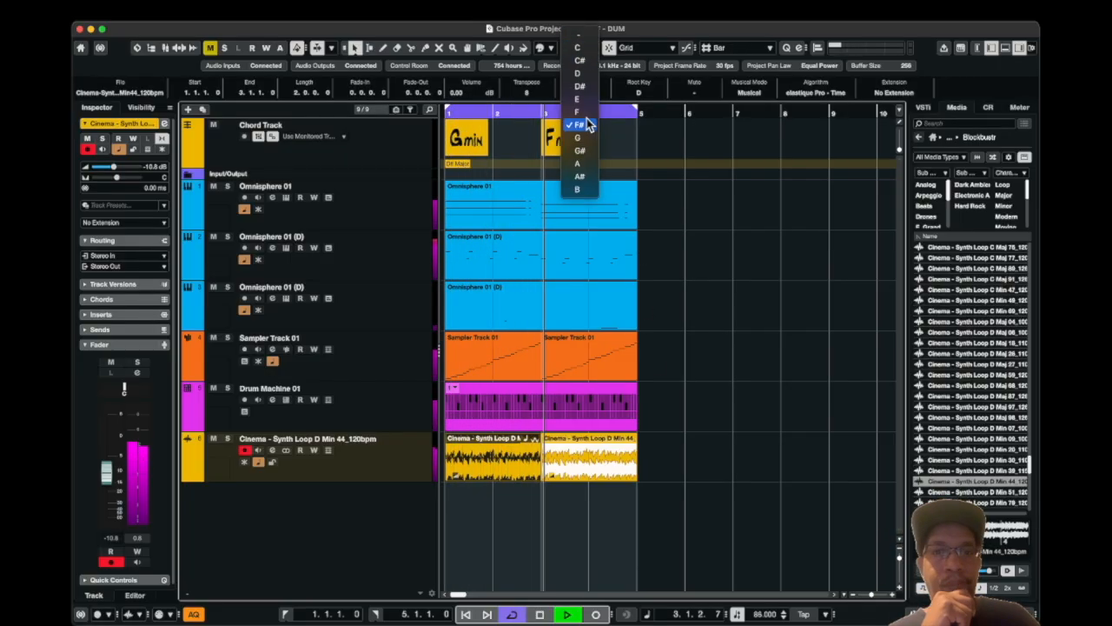
{"action": "left_click", "coordinate": [588, 165]}
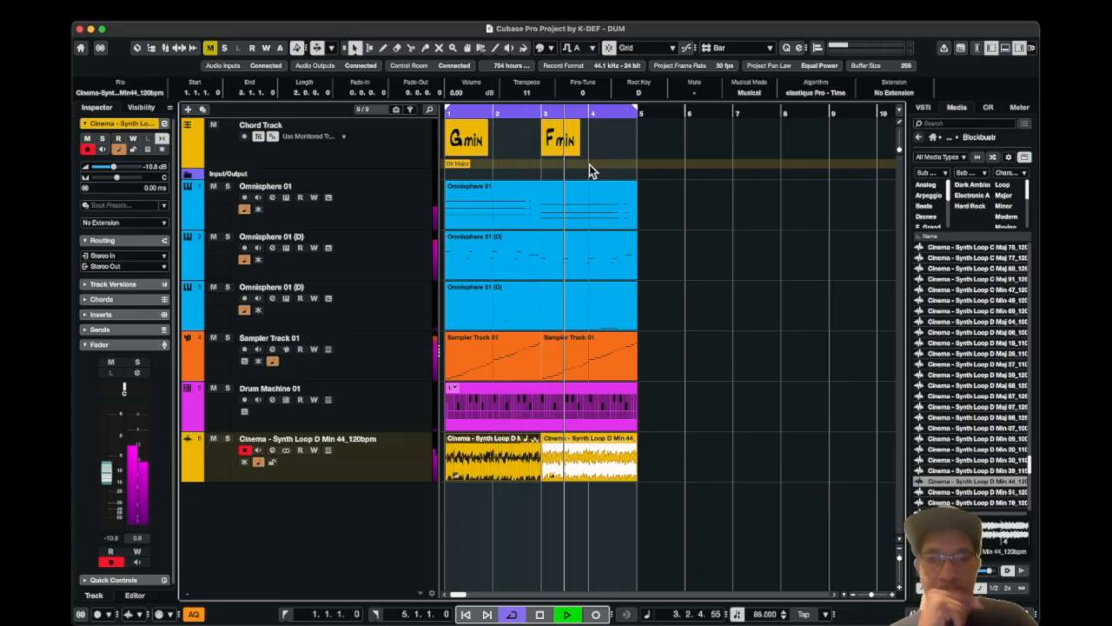
{"action": "key", "text": "space"}
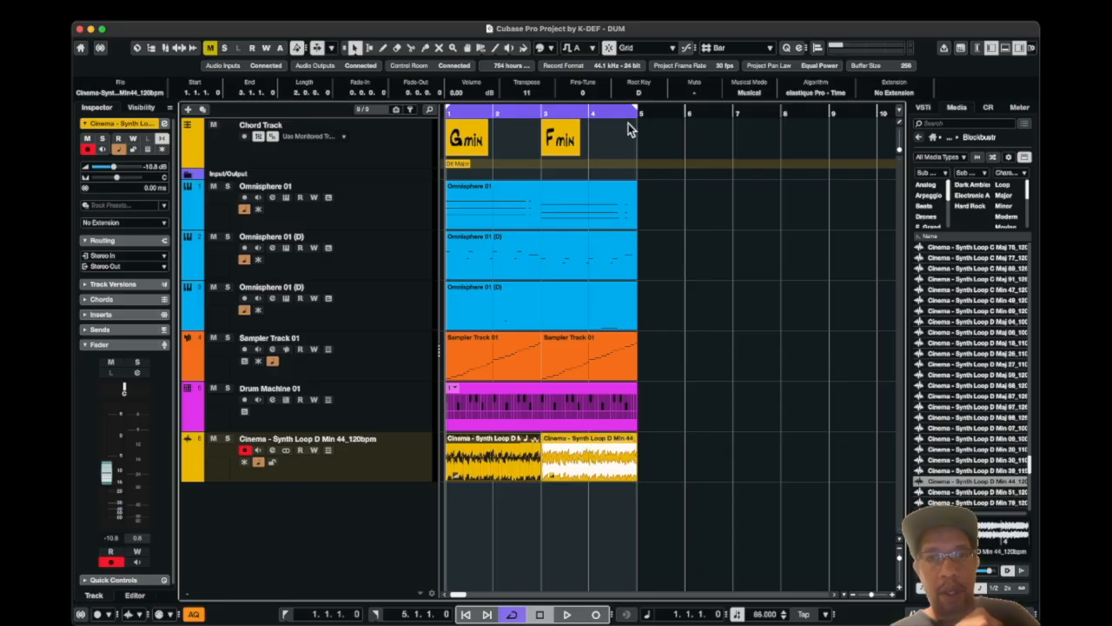
Shorten the cycle range to end at bar 3 and set the project root key to B during playback
{"action": "left_click_drag", "start_coordinate": [637, 112], "coordinate": [552, 113]}
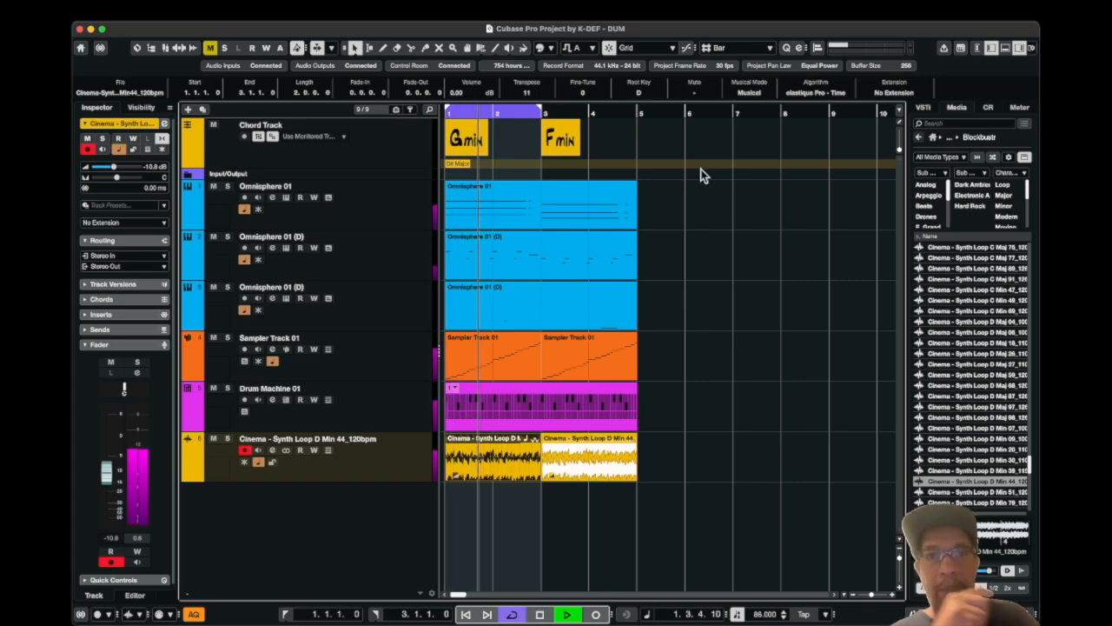
{"action": "left_click", "coordinate": [591, 50]}
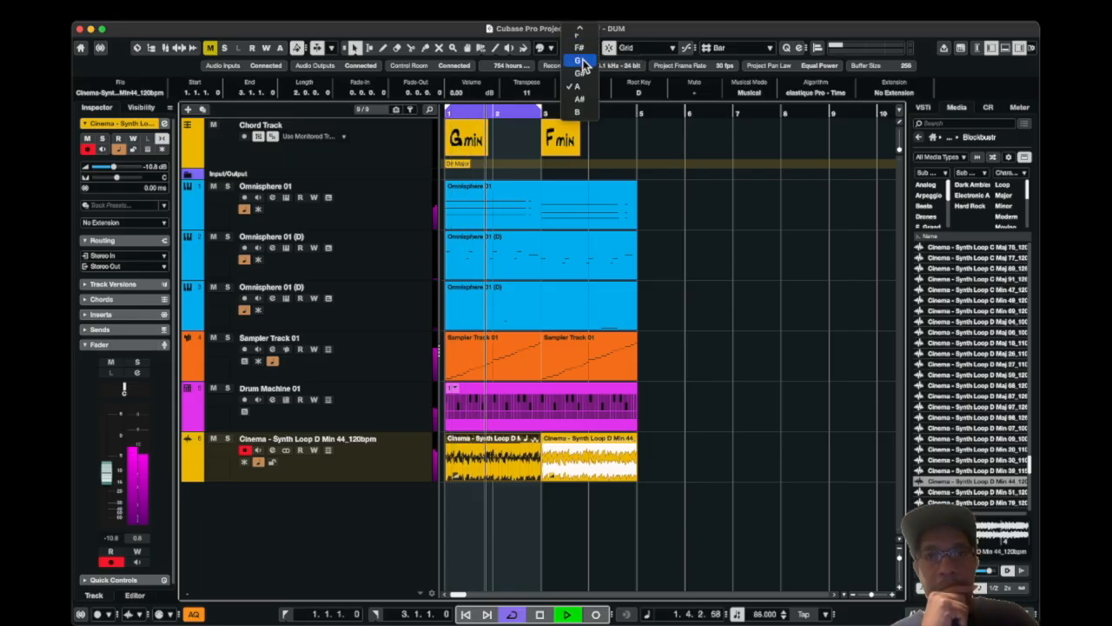
{"action": "left_click", "coordinate": [581, 113]}
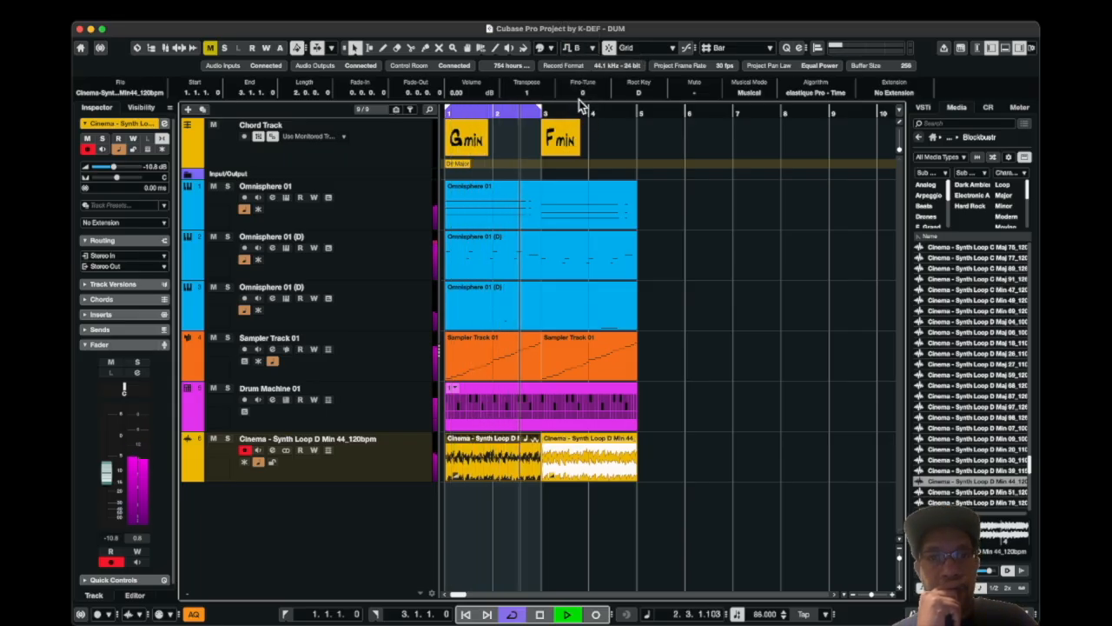
Set the project root key to C, listen to the transposed loop, and stop playback
{"action": "left_click", "coordinate": [592, 49]}
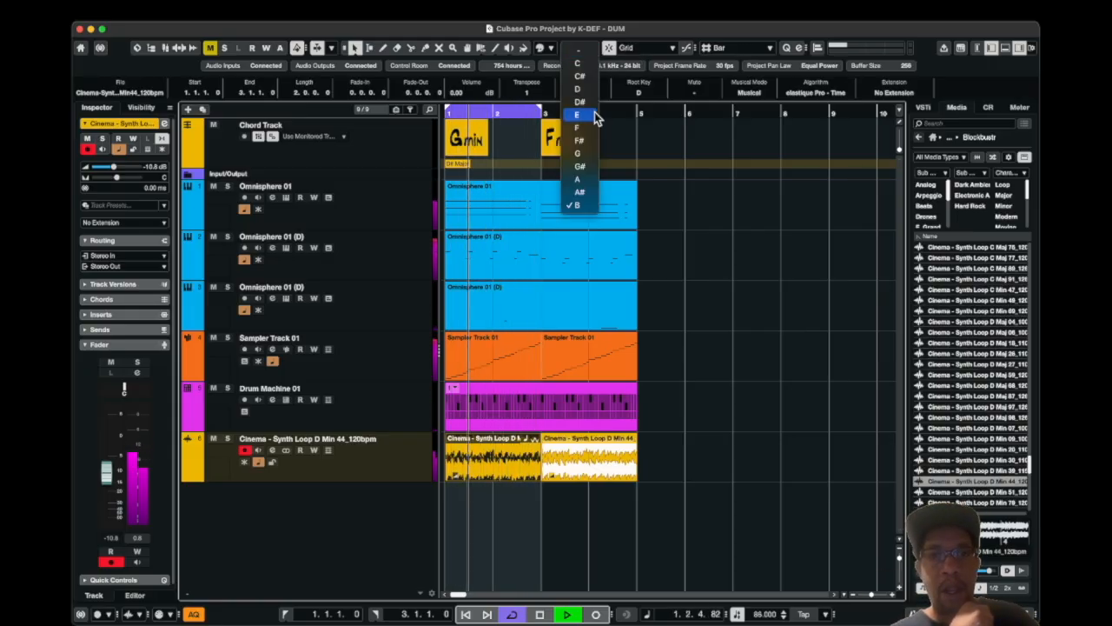
{"action": "left_click", "coordinate": [580, 63]}
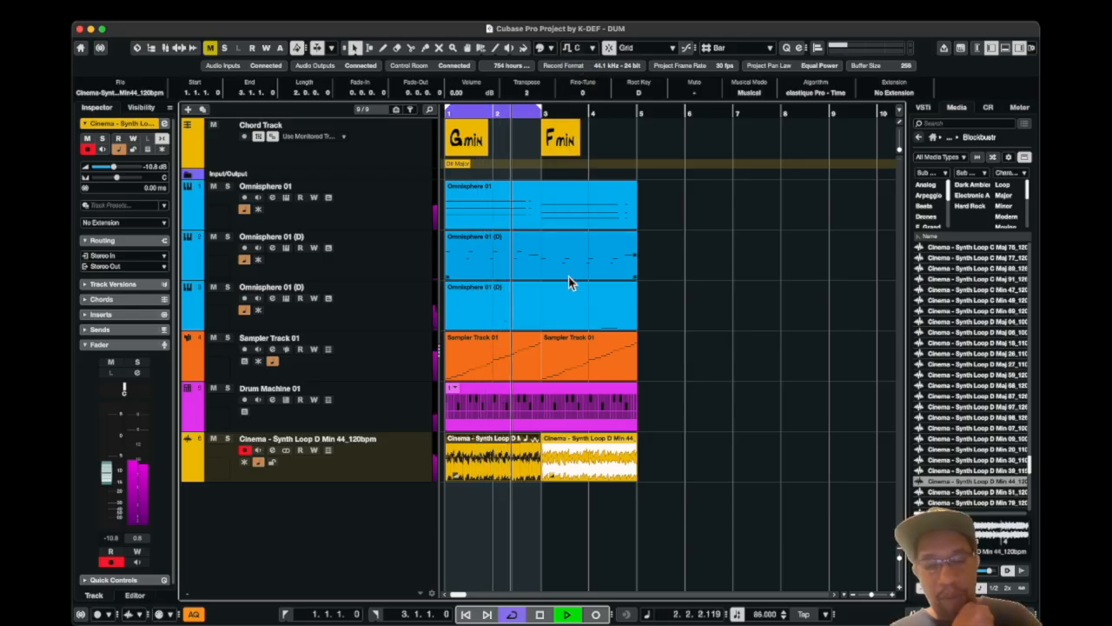
{"action": "key", "text": "space"}
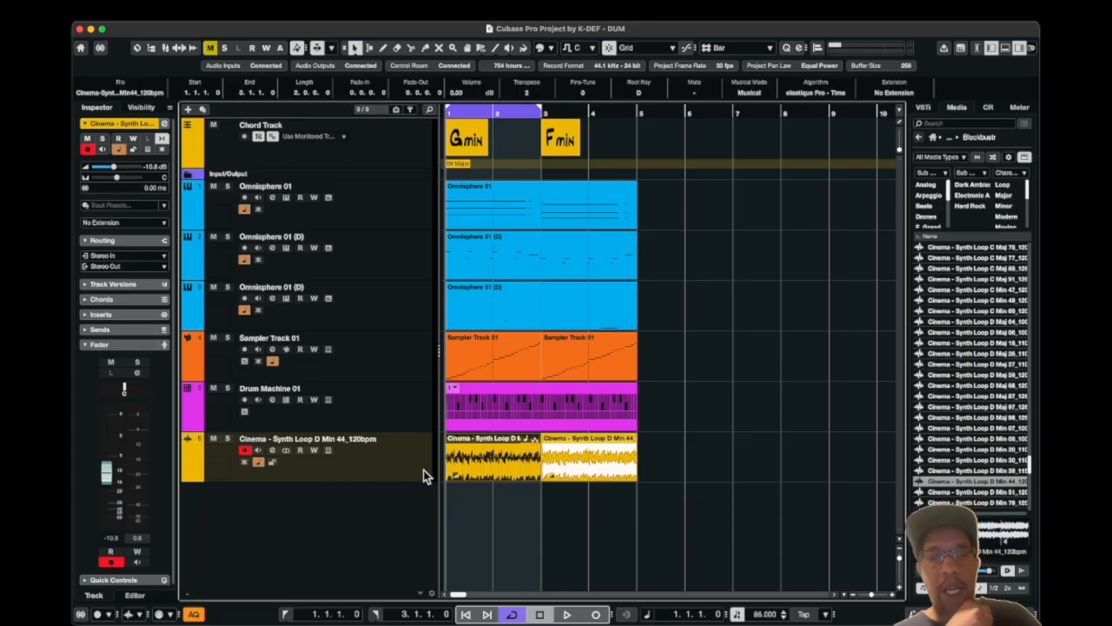
Insert the Mixed In Key SE plug-in in the first insert slot of the Cinema synth loop track, then close its window
{"action": "left_click", "coordinate": [116, 315]}
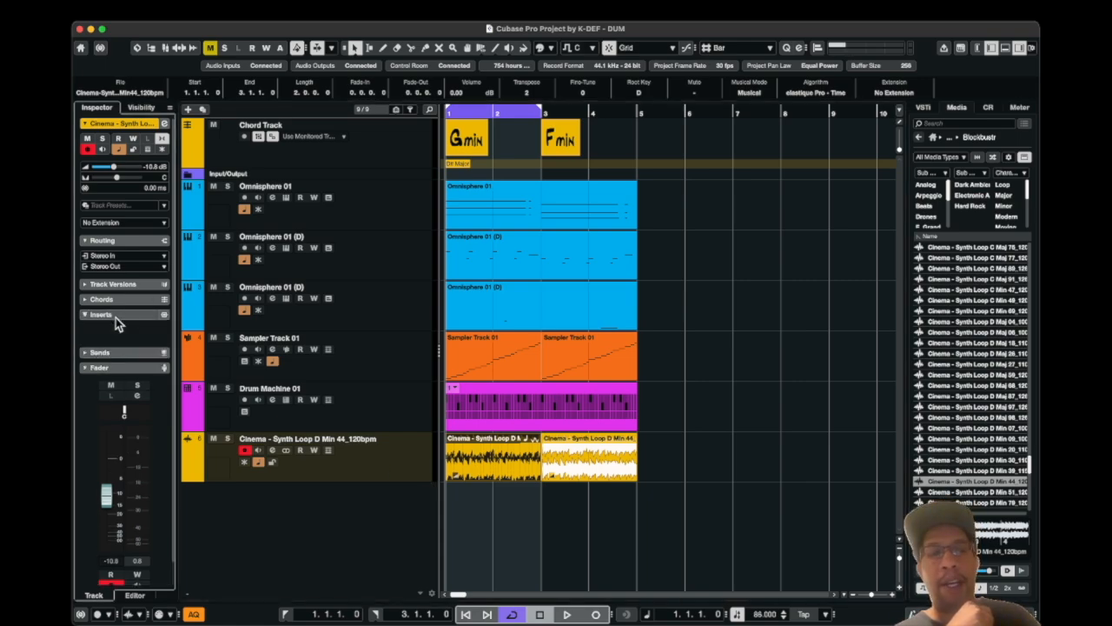
{"action": "left_click", "coordinate": [126, 330]}
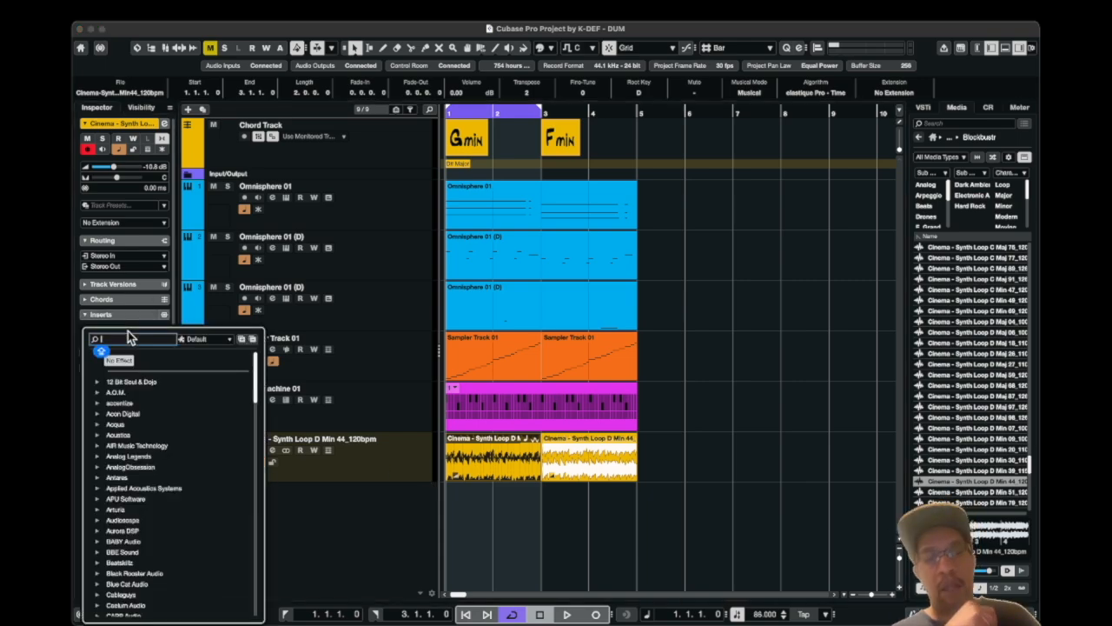
{"action": "type", "text": "MIXED"}
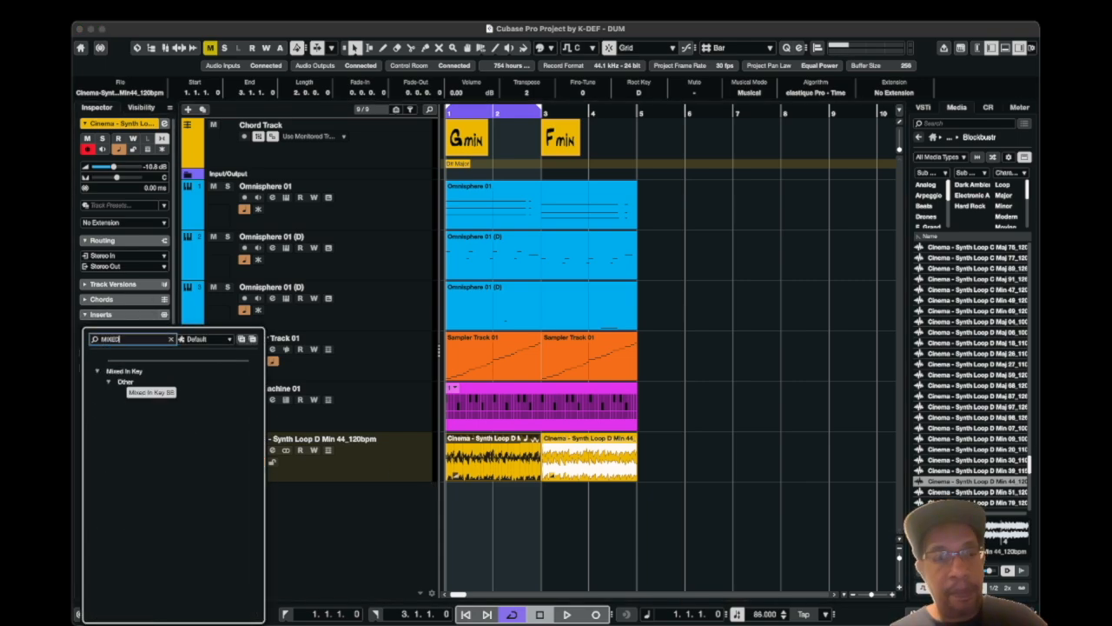
{"action": "left_click", "coordinate": [163, 392]}
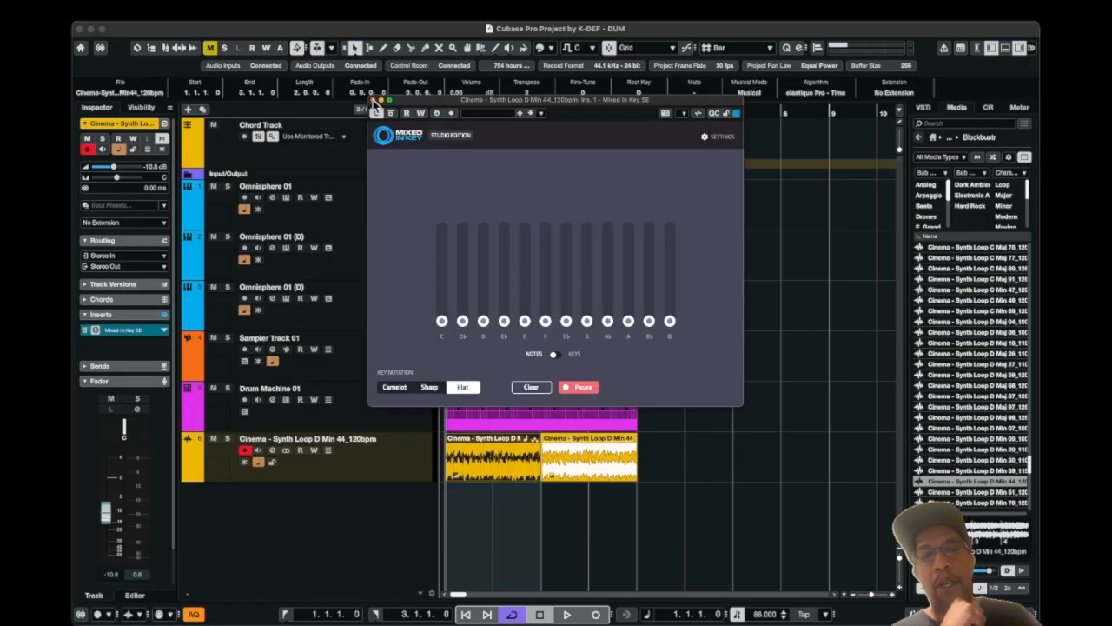
{"action": "left_click", "coordinate": [373, 101]}
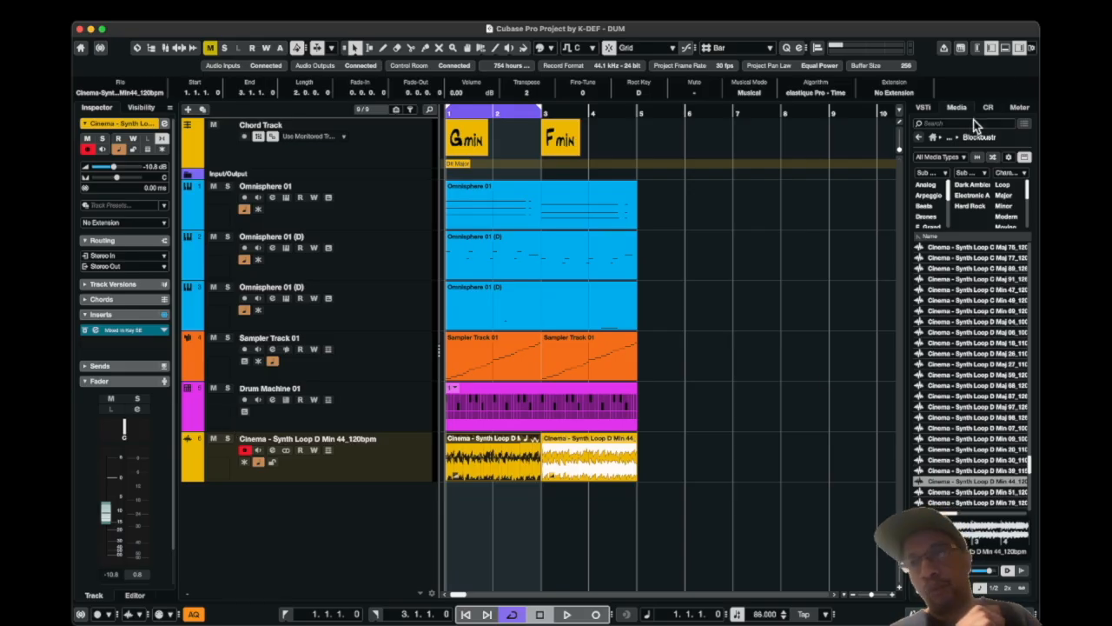
Show the Chord Pads in the lower zone and select the first Omnisphere 01 track to play them
{"action": "left_click", "coordinate": [1003, 47]}
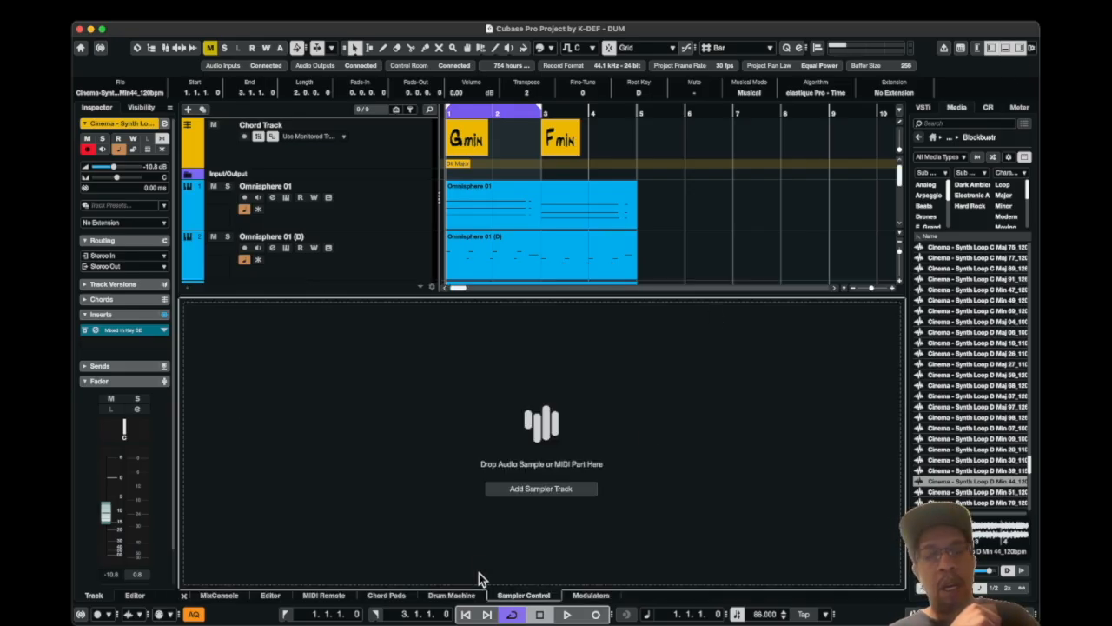
{"action": "left_click", "coordinate": [370, 598]}
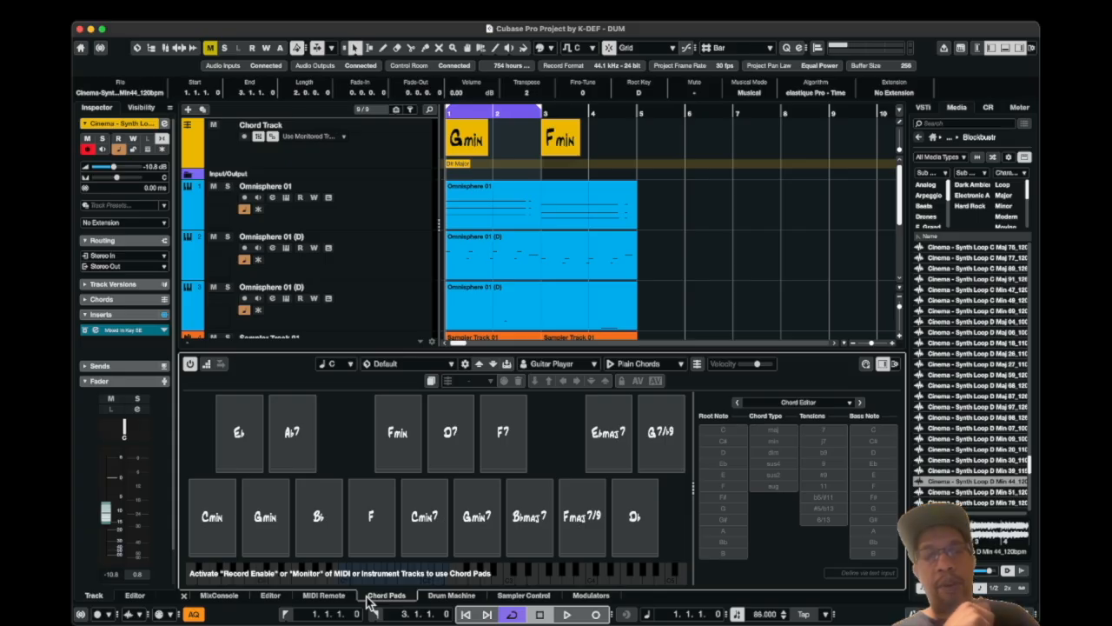
{"action": "left_click", "coordinate": [395, 217]}
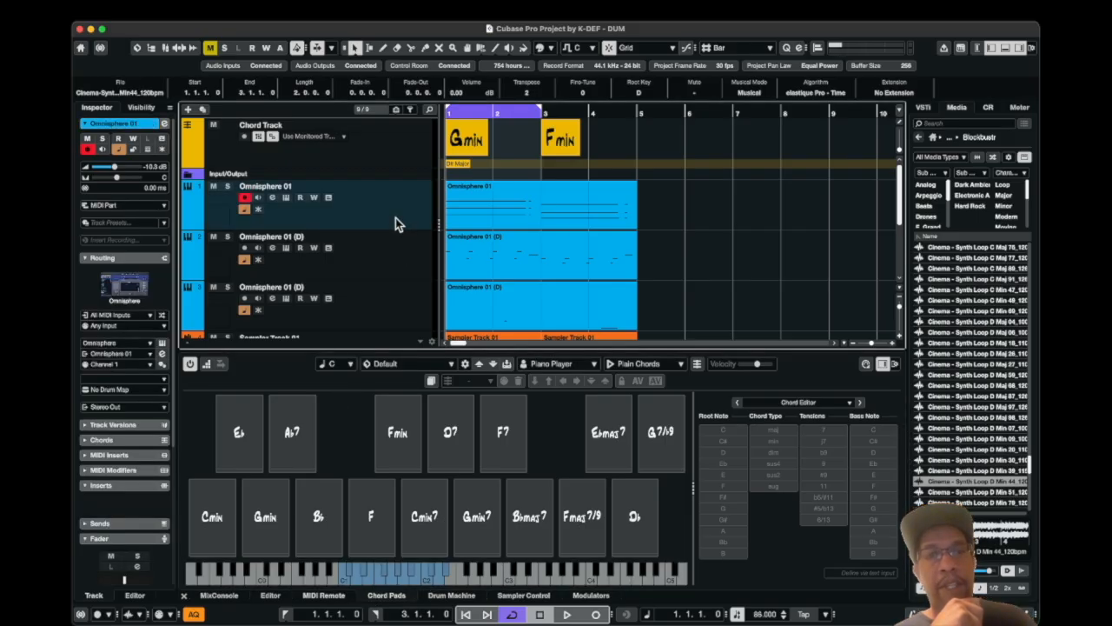
Audition the Cmin, Gmin, F, Cmin7, Gmin7, Bbmaj7 and Fmaj7/9 chord pads, then close the lower zone and clear the event selection
{"action": "left_click", "coordinate": [211, 518]}
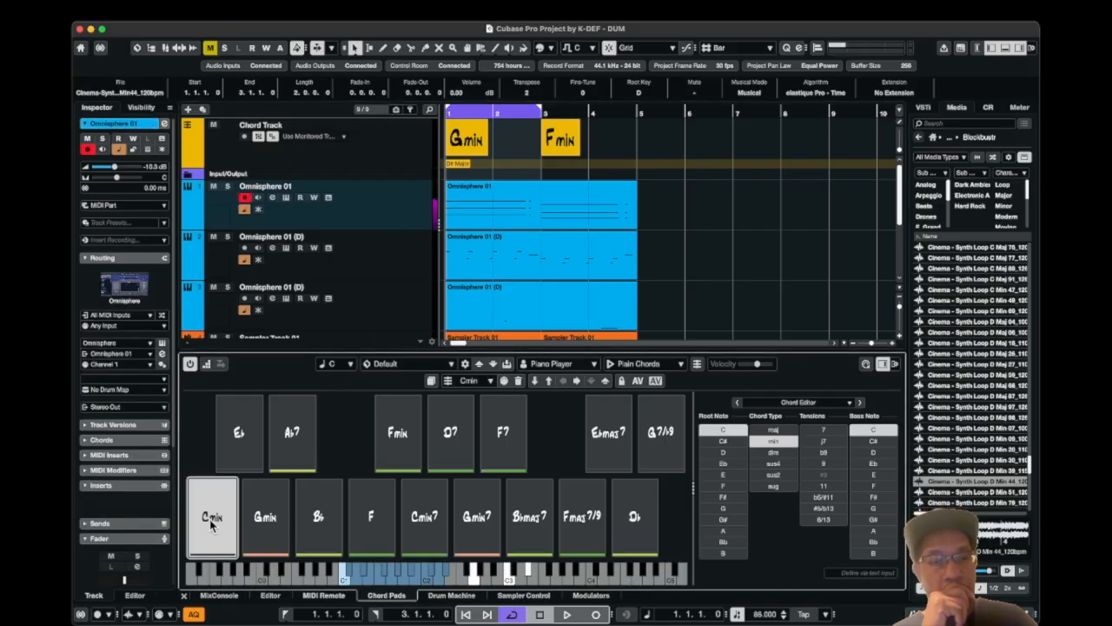
{"action": "left_click", "coordinate": [263, 517]}
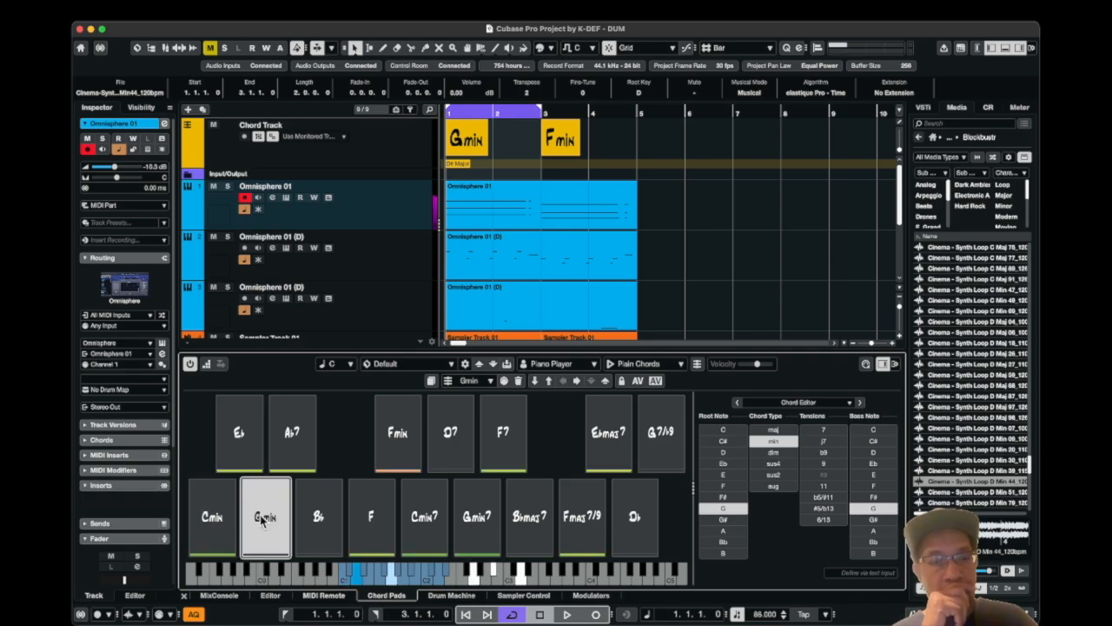
{"action": "left_click", "coordinate": [372, 517]}
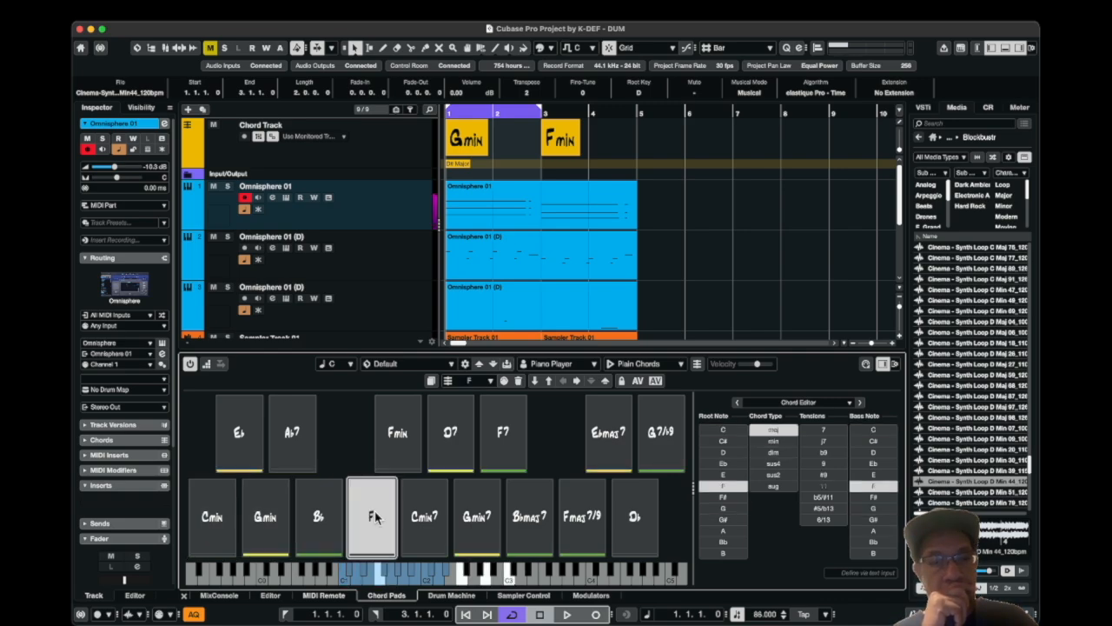
{"action": "left_click", "coordinate": [412, 514]}
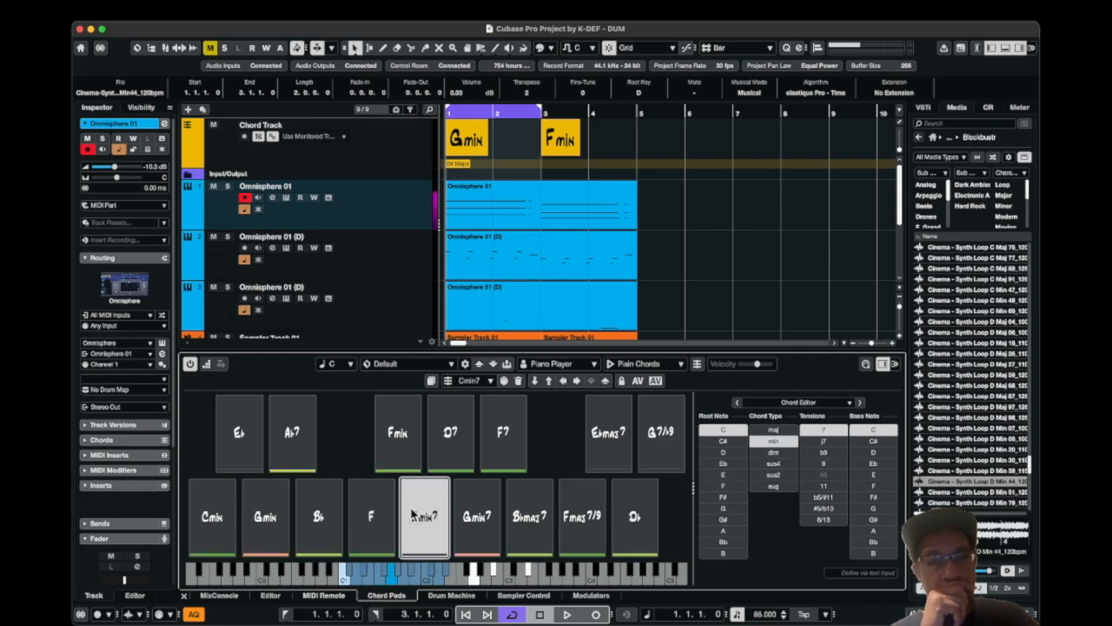
{"action": "left_click", "coordinate": [466, 515]}
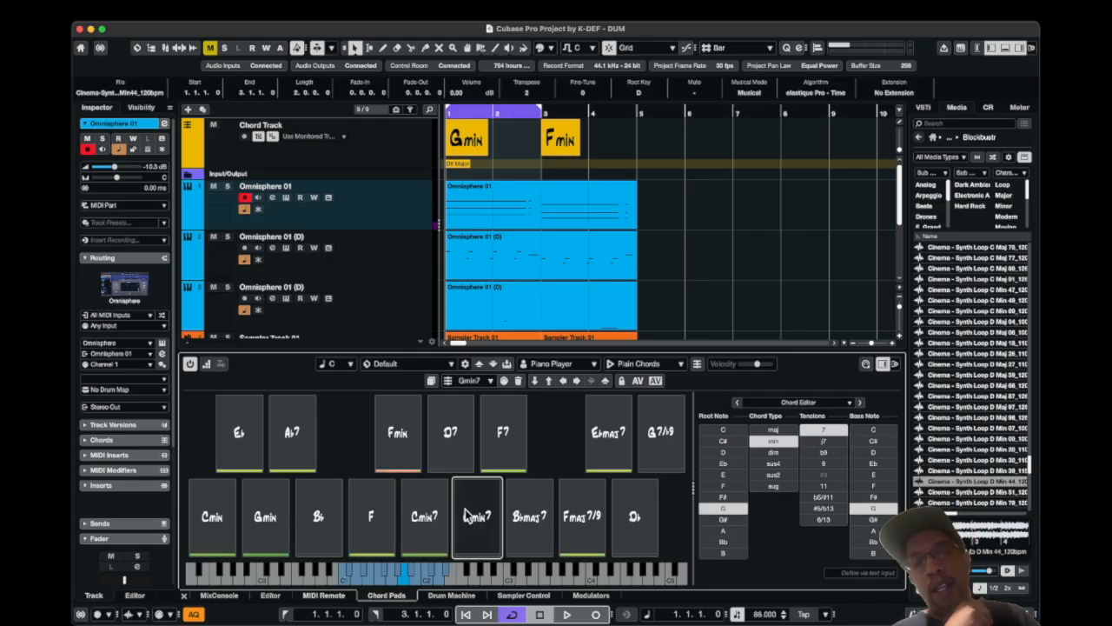
{"action": "left_click", "coordinate": [531, 529]}
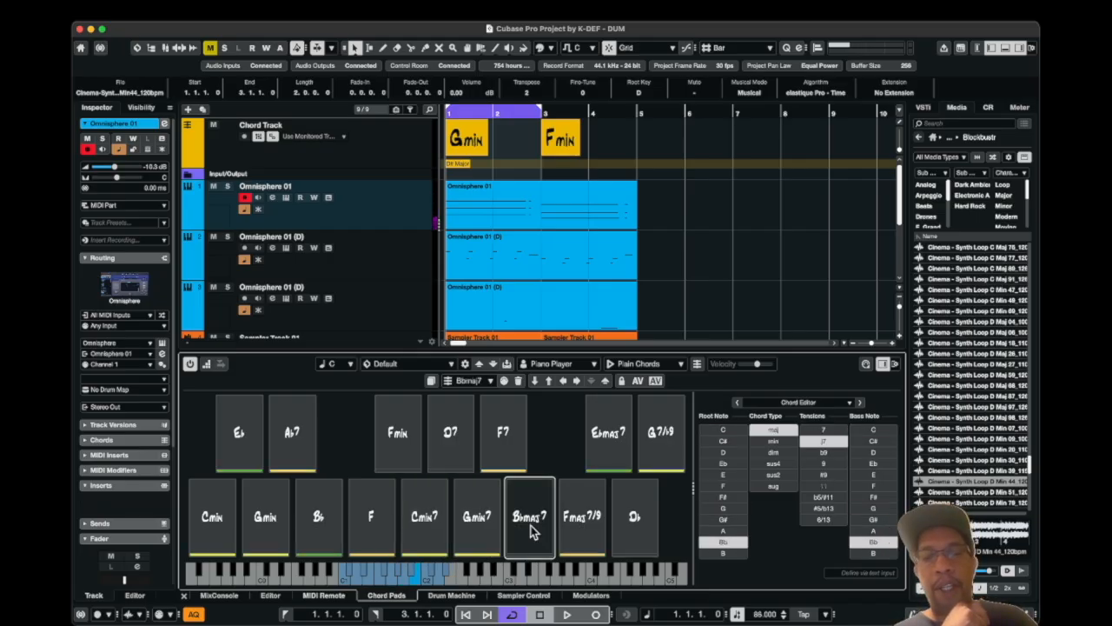
{"action": "left_click", "coordinate": [580, 516]}
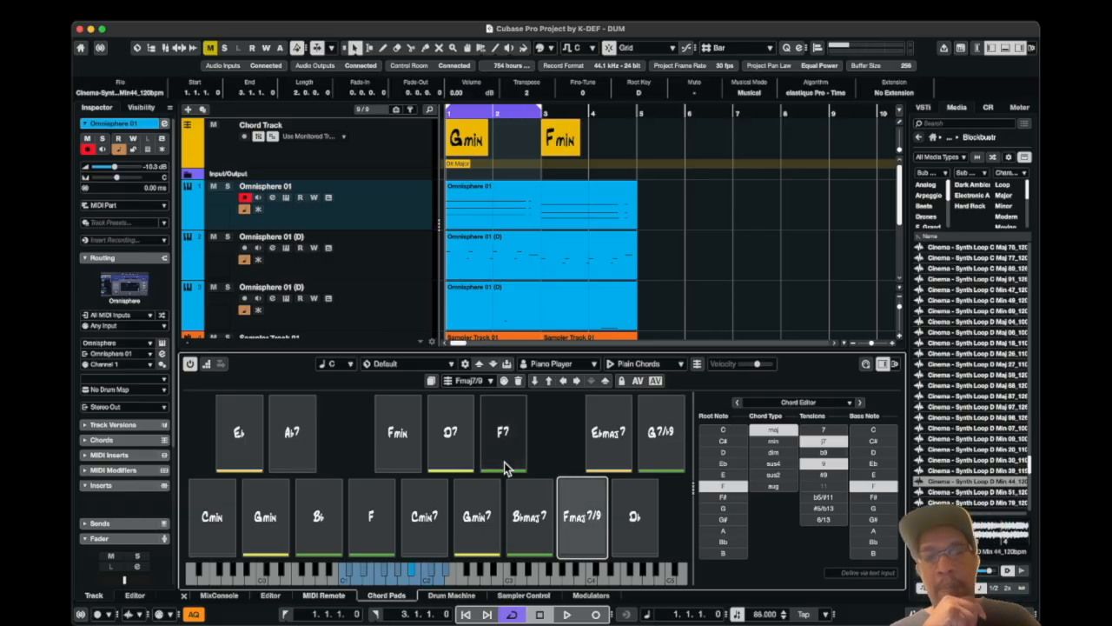
{"action": "left_click", "coordinate": [183, 598]}
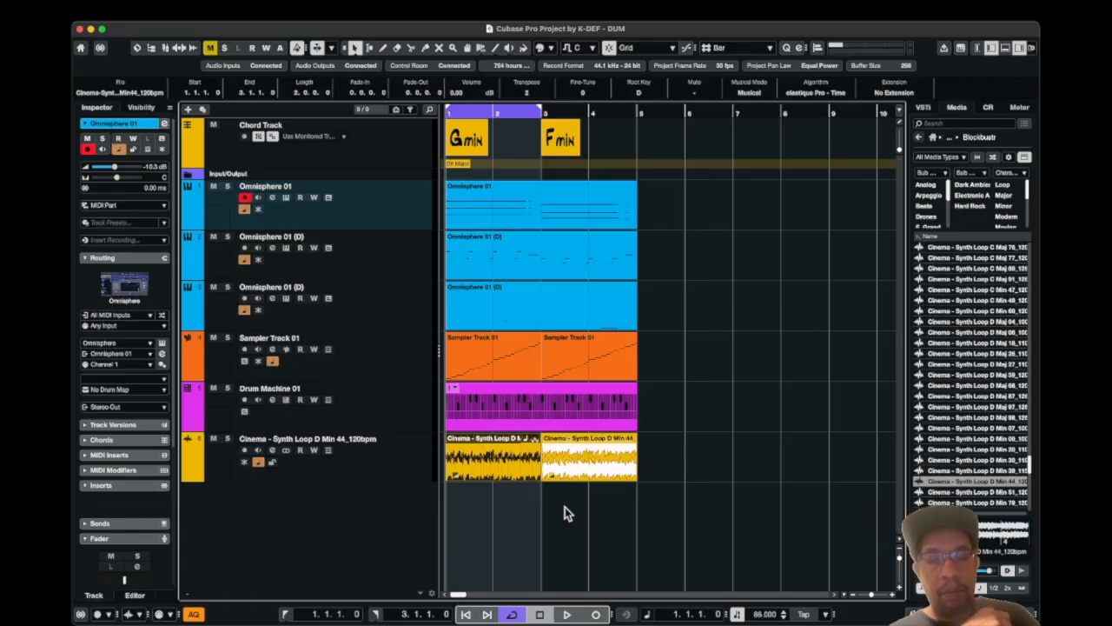
{"action": "left_click", "coordinate": [515, 523]}
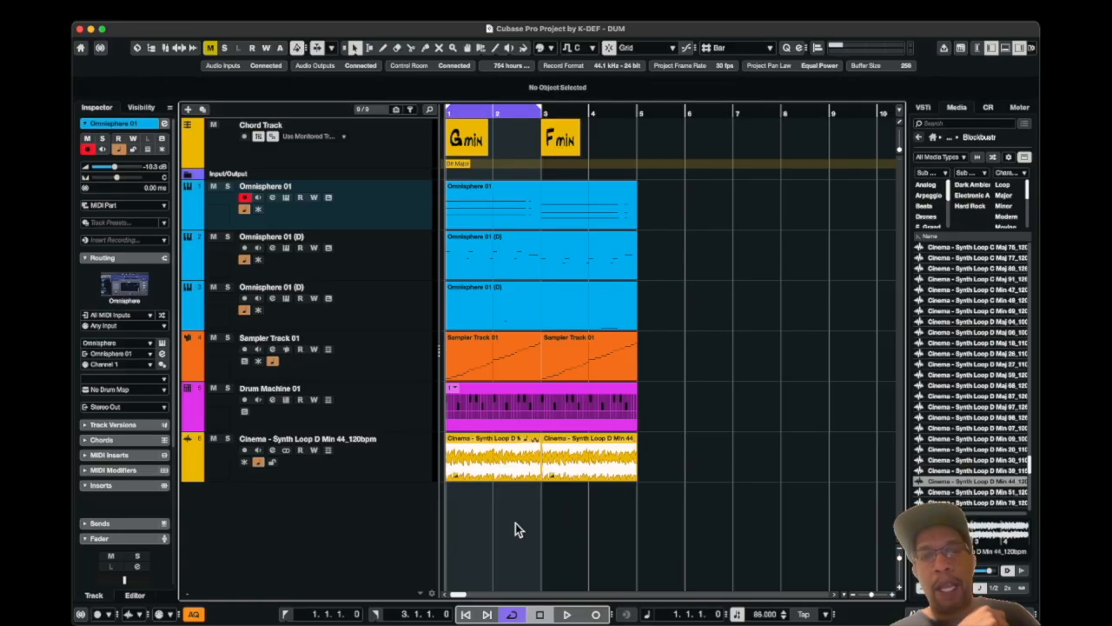